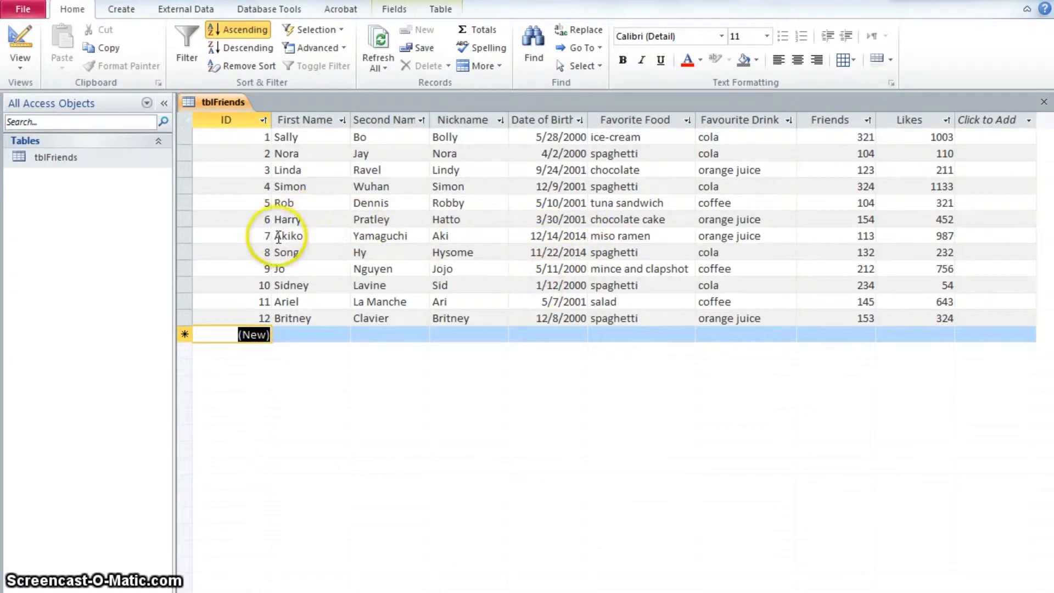
Delete the record with ID 7 from the table
{"action": "left_click", "coordinate": [181, 236]}
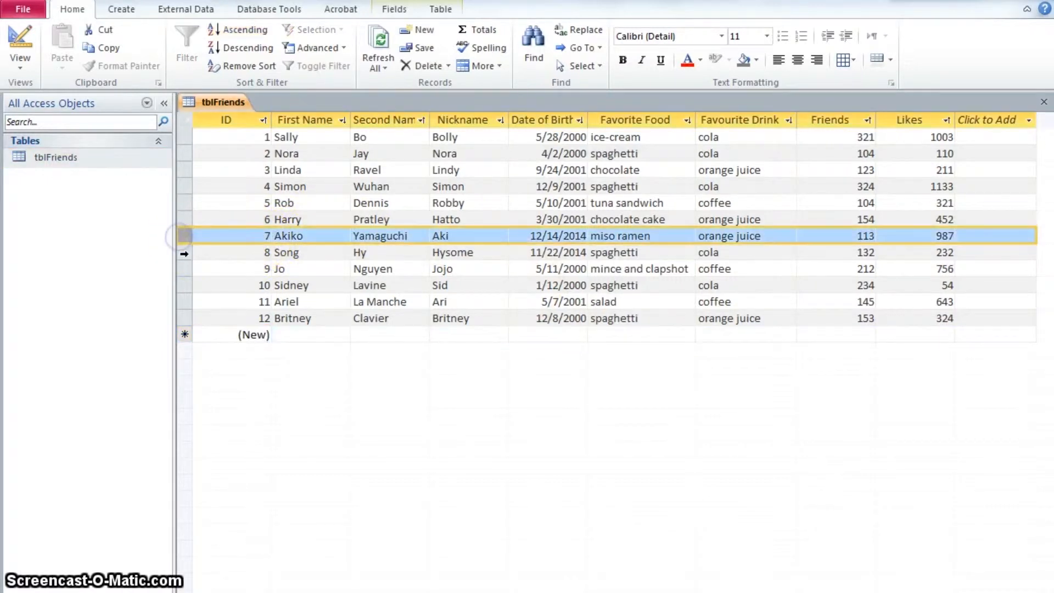
{"action": "left_click", "coordinate": [185, 253]}
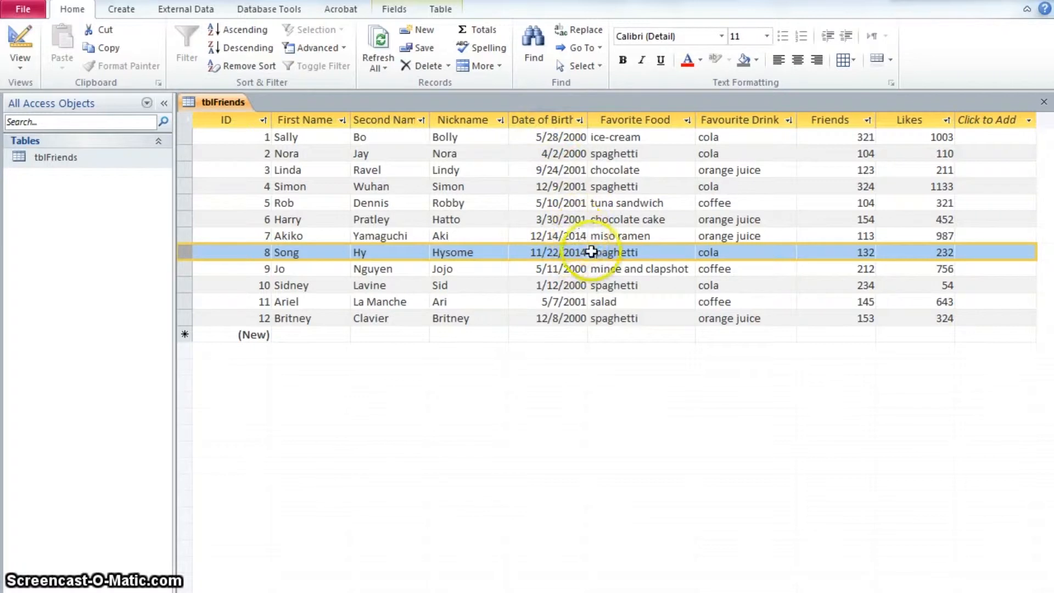
{"action": "left_click", "coordinate": [186, 237]}
{"action": "right_click", "coordinate": [186, 238]}
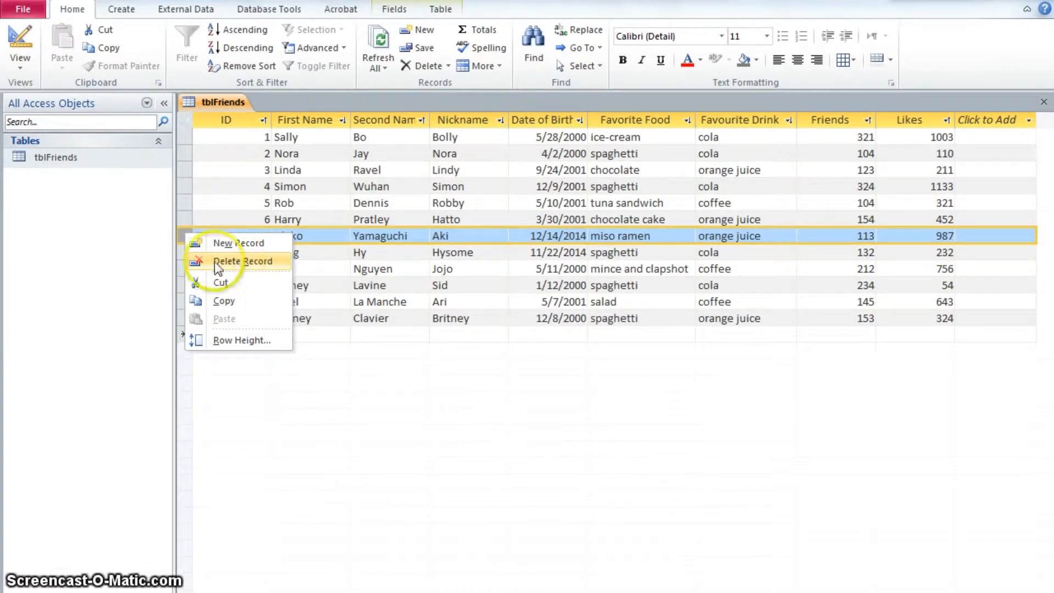
{"action": "left_click", "coordinate": [183, 235]}
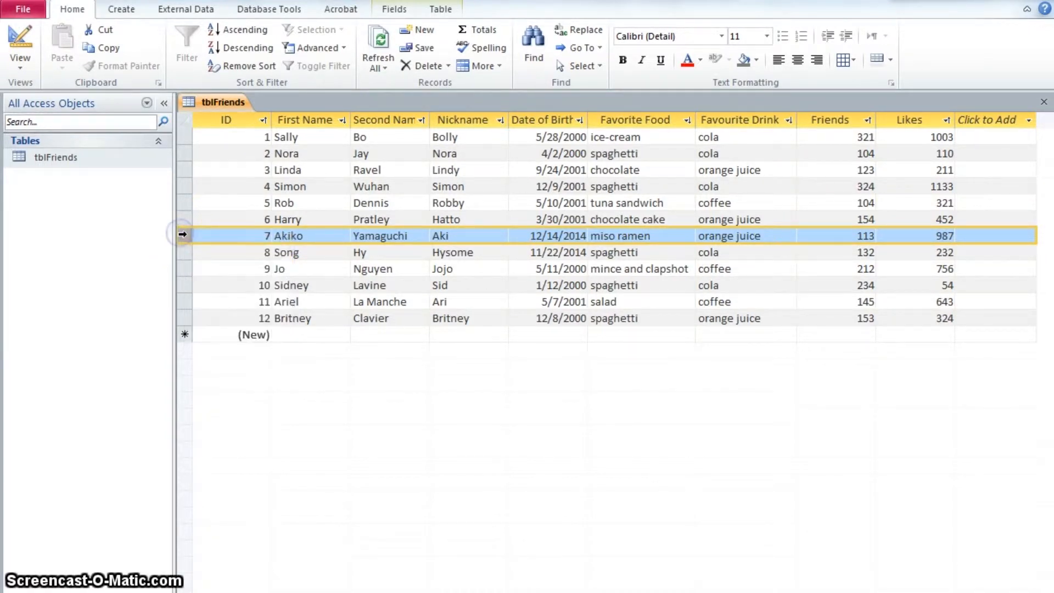
{"action": "right_click", "coordinate": [184, 236]}
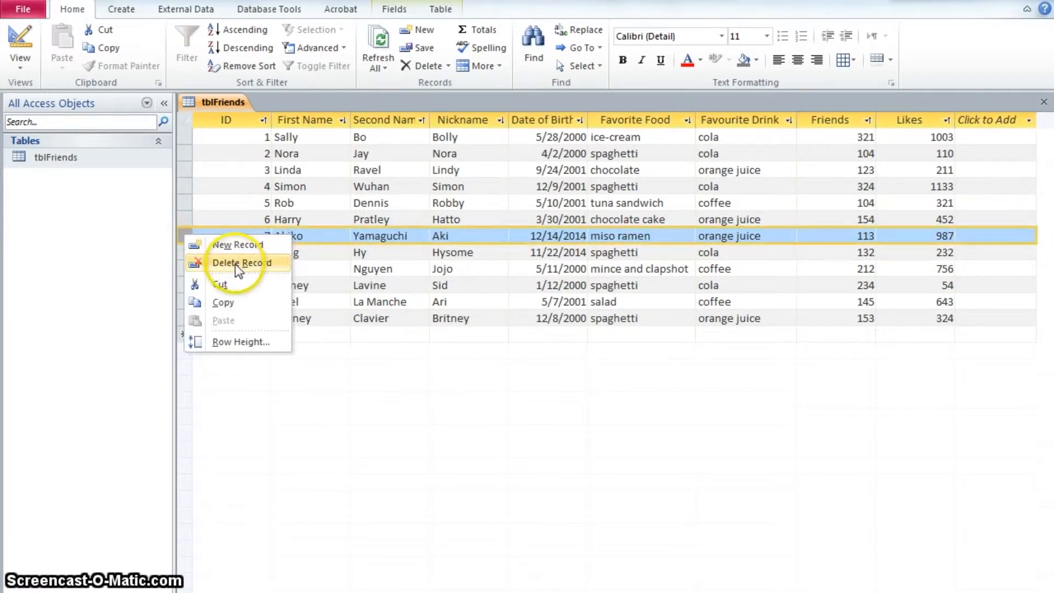
{"action": "left_click", "coordinate": [236, 264]}
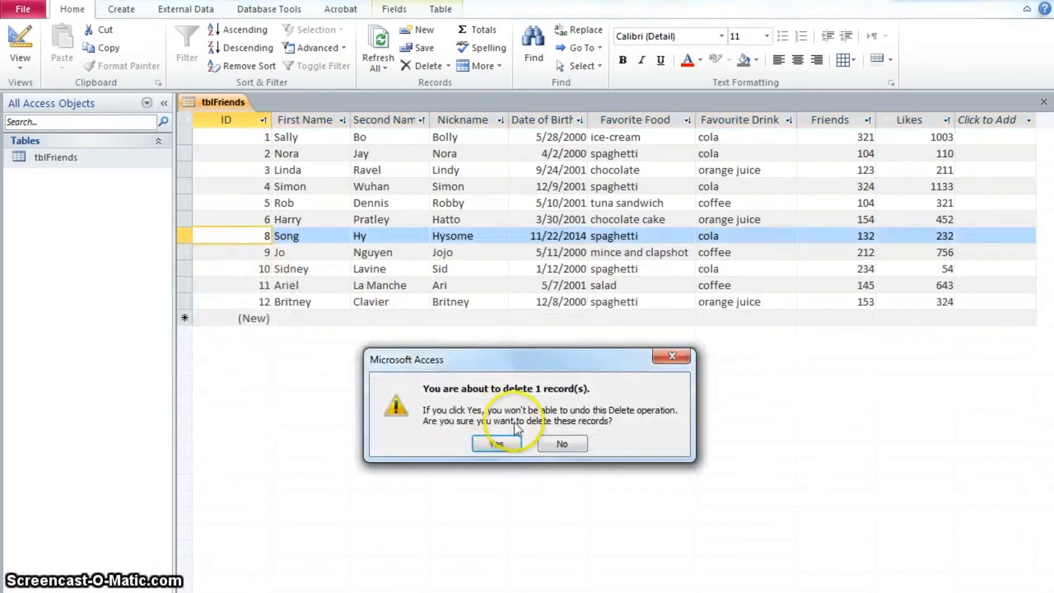
{"action": "left_click", "coordinate": [497, 444]}
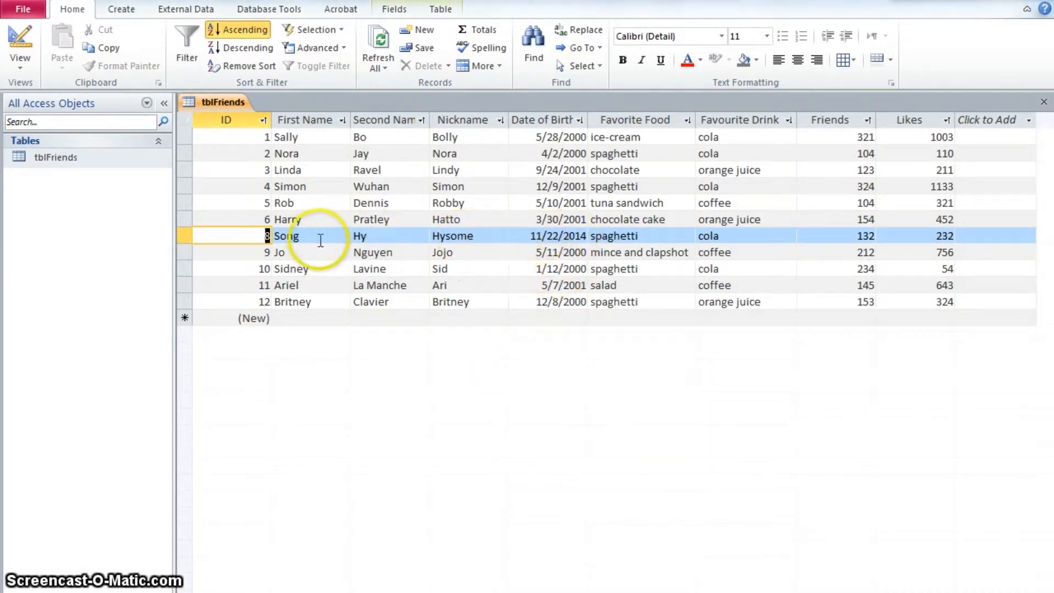
Start a new record at the end of the table and enter the friend's first name, second name and nickname
{"action": "left_click", "coordinate": [578, 236]}
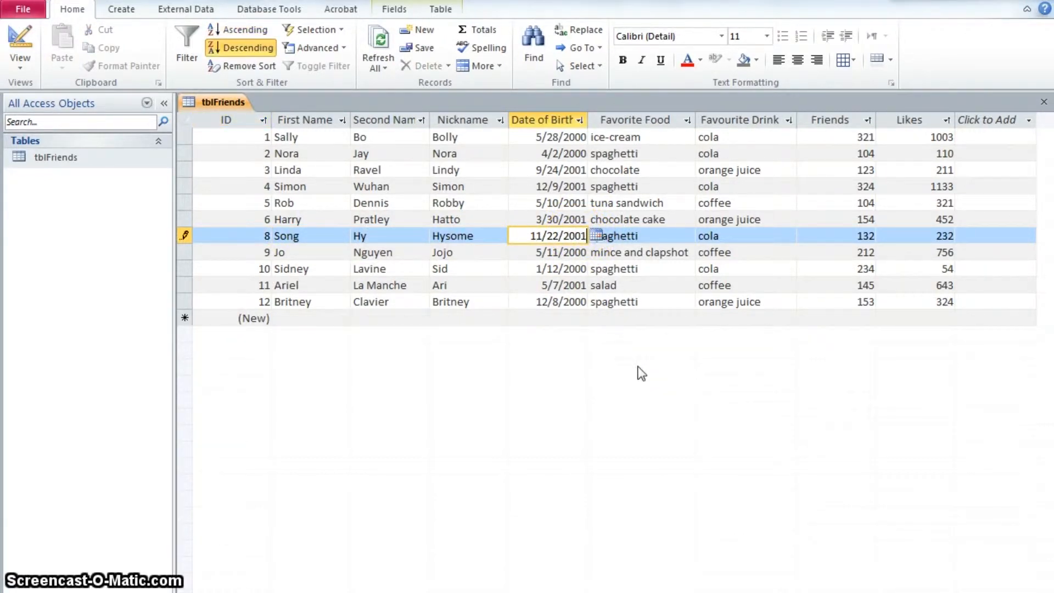
{"action": "left_click", "coordinate": [575, 253]}
{"action": "left_click", "coordinate": [285, 317]}
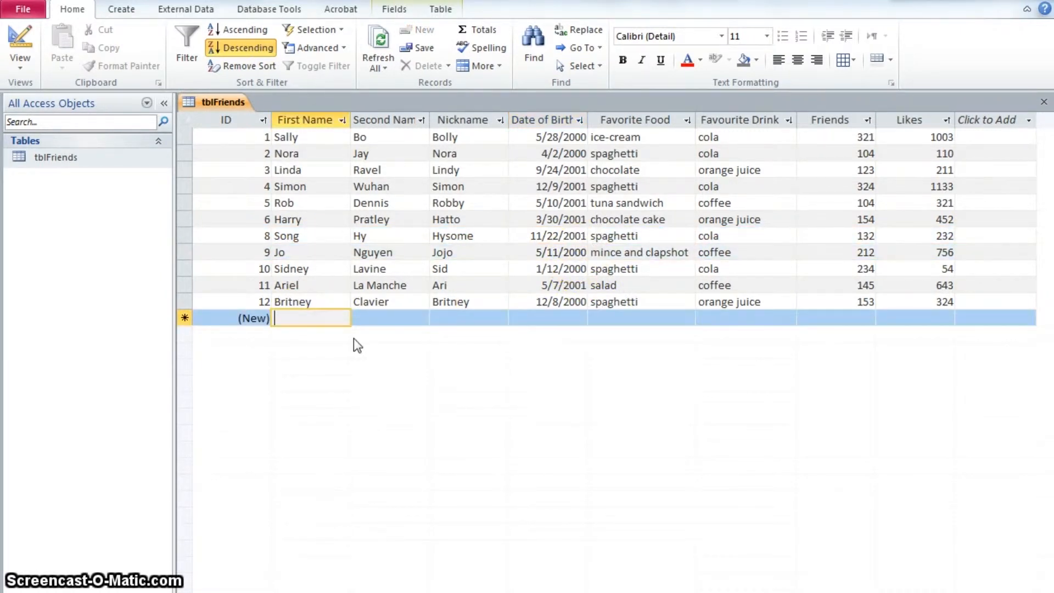
{"action": "type", "text": "James"}
{"action": "key", "text": "Tab"}
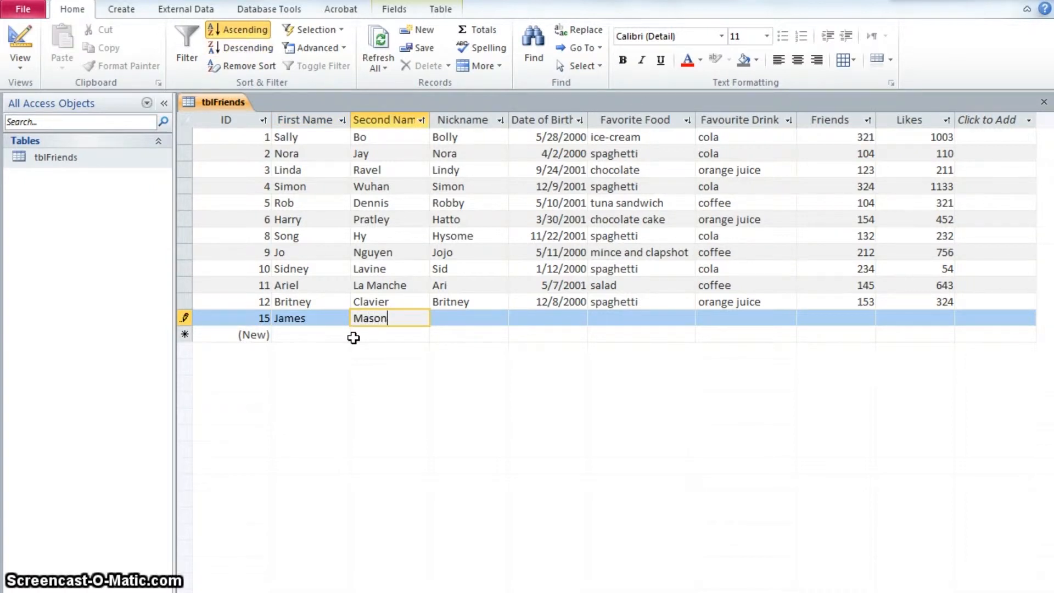
{"action": "key", "text": "Tab"}
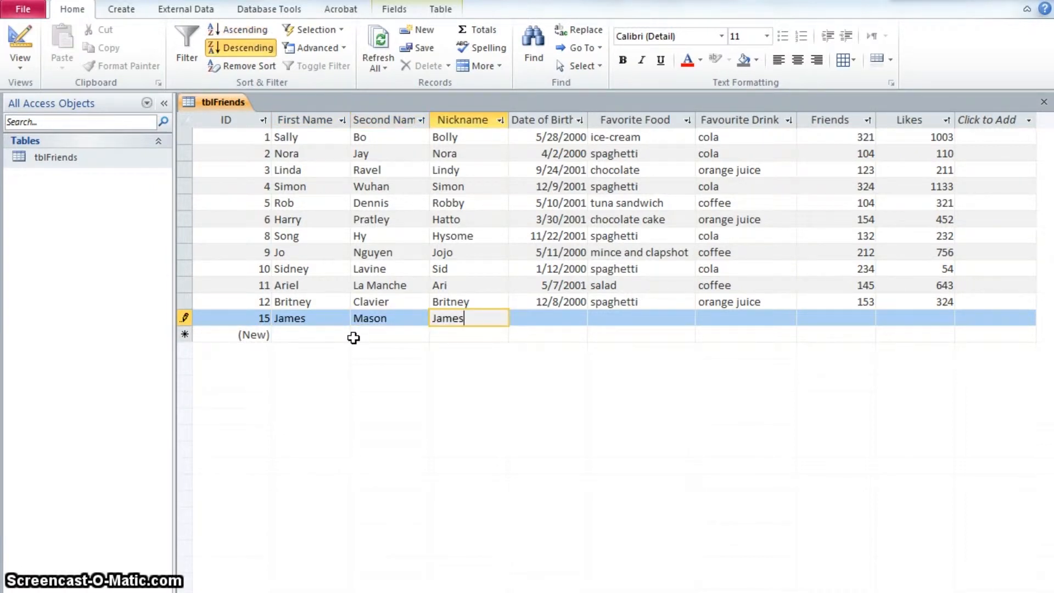
{"action": "key", "text": "Tab"}
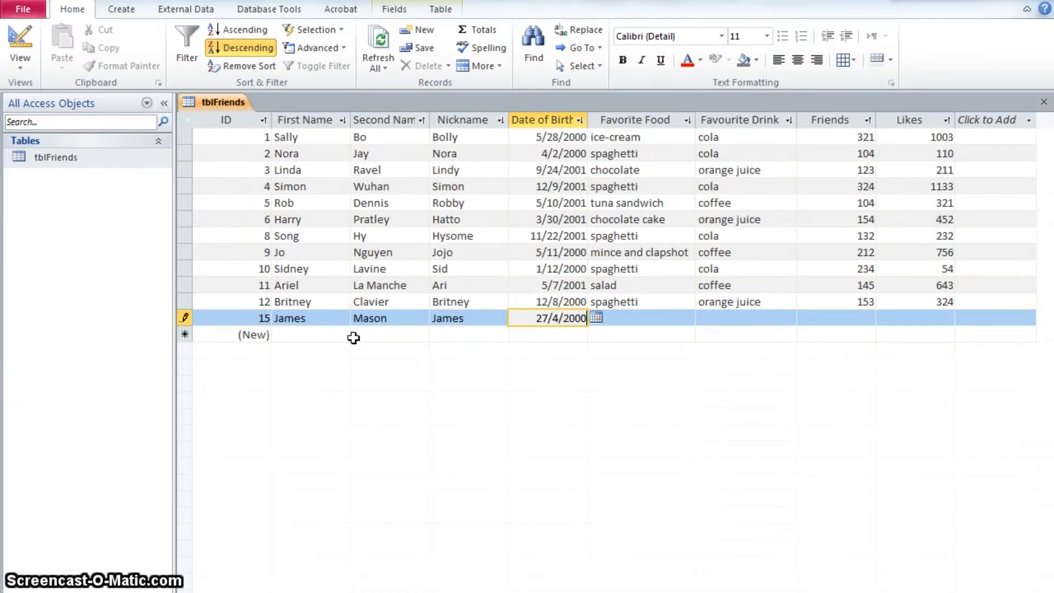
Enter the new record's date of birth 27/4/2000 and favourite food salad
{"action": "key", "text": "Tab"}
{"action": "type", "text": "o"}
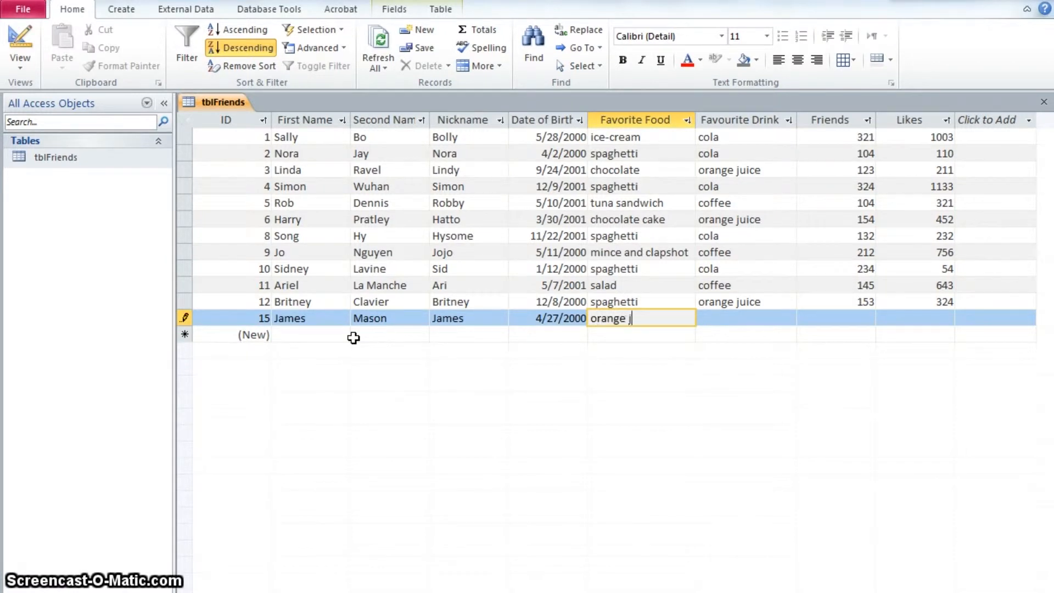
{"action": "type", "text": "ra"}
{"action": "key", "text": "BackSpace"}
{"action": "key", "text": "BackSpace"}
{"action": "key", "text": "BackSpace"}
{"action": "type", "text": "sala"}
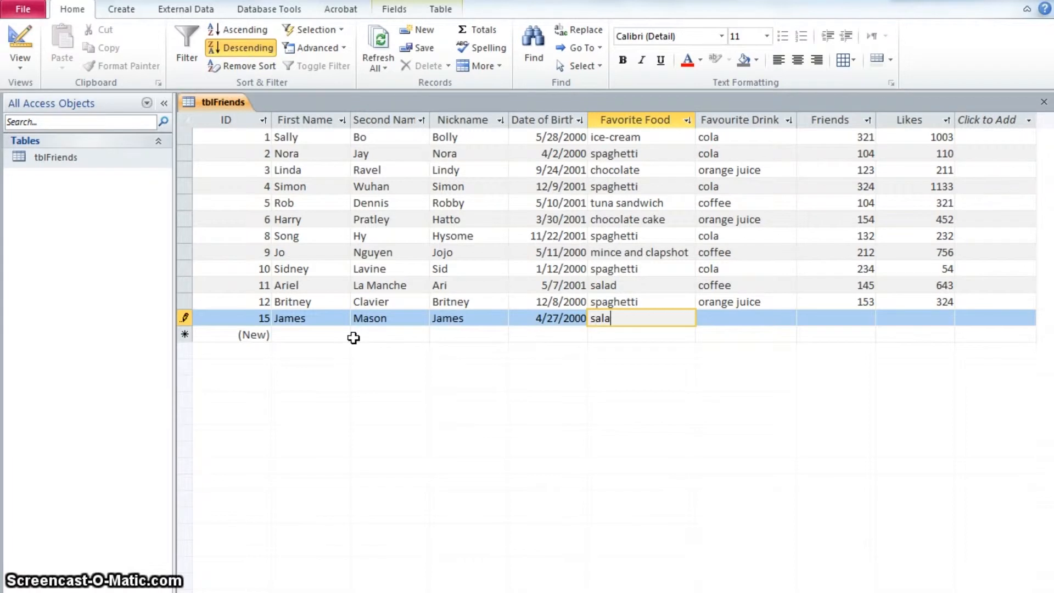
{"action": "key", "text": "Tab"}
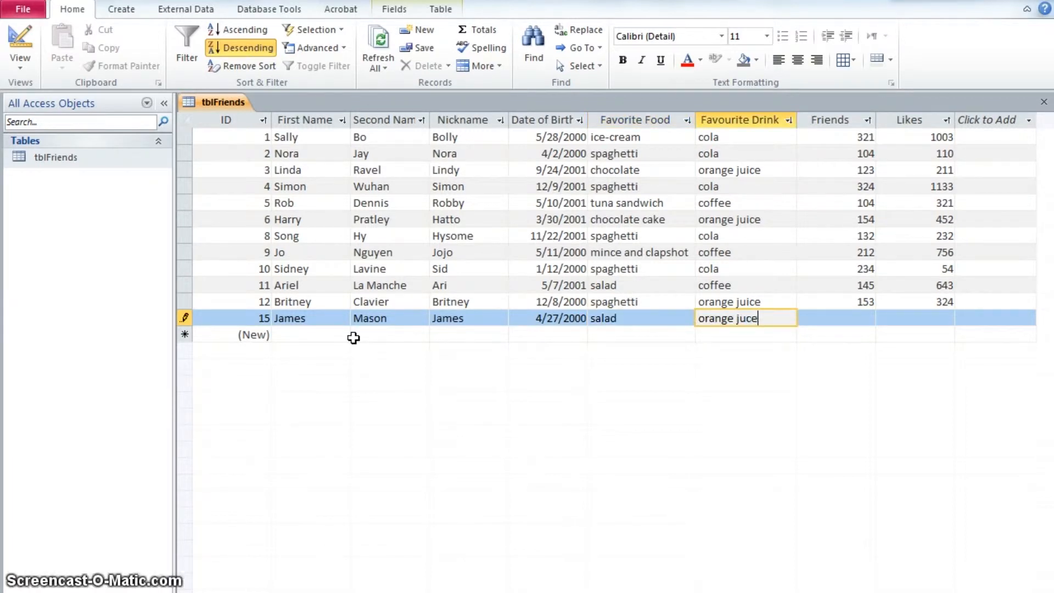
Enter favourite drink orange juce, 243 friends and 167 likes for the new record
{"action": "key", "text": "Tab"}
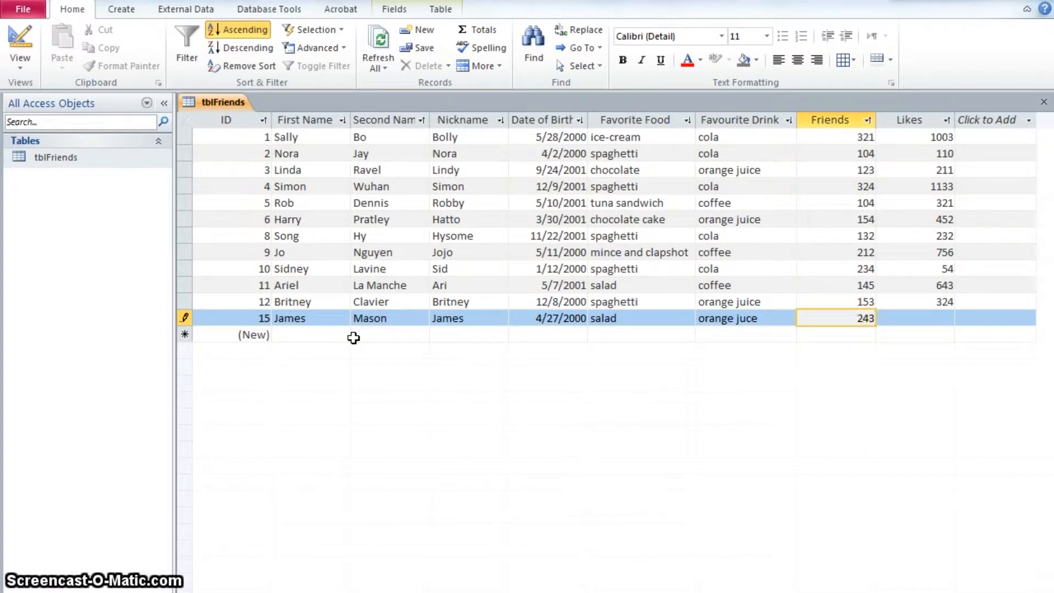
{"action": "key", "text": "Tab"}
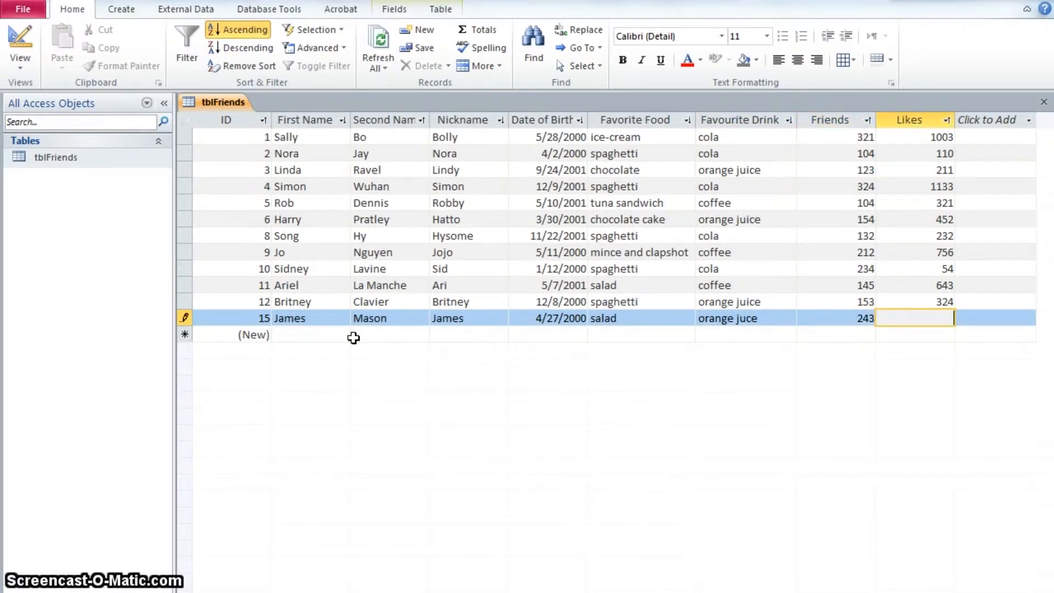
{"action": "type", "text": "167"}
{"action": "key", "text": "Tab"}
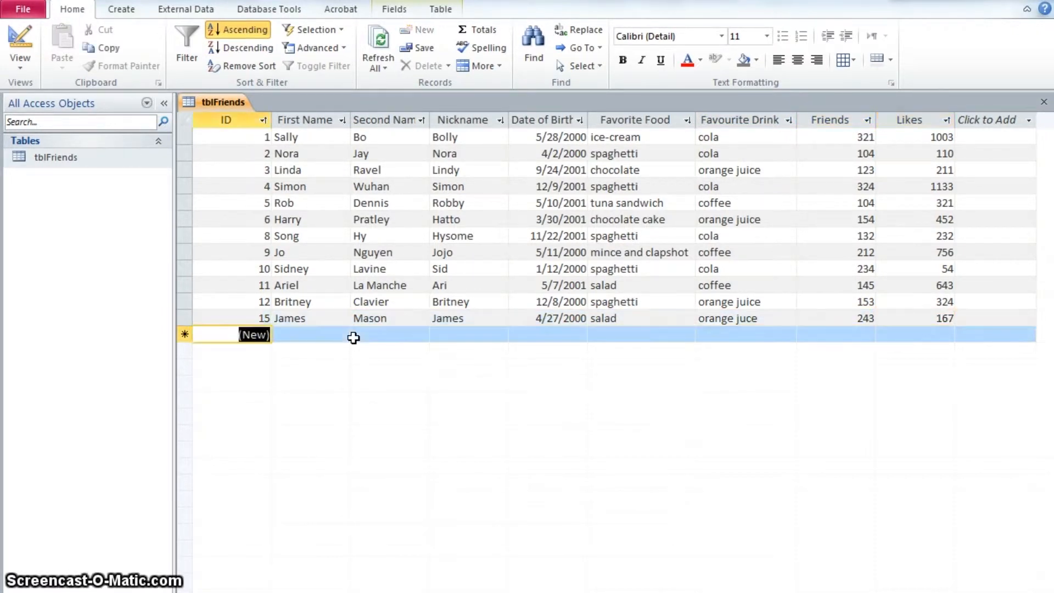
Filter the records to those whose favourite drink equals "orange juice", then clear the filter from Favourite Drink
{"action": "left_click", "coordinate": [339, 341]}
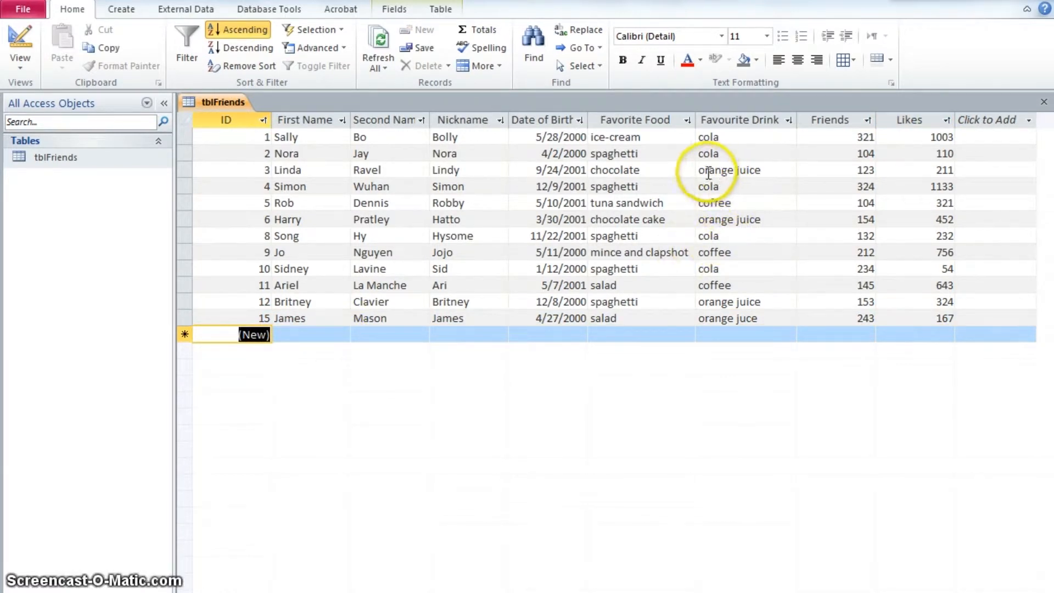
{"action": "right_click", "coordinate": [744, 172]}
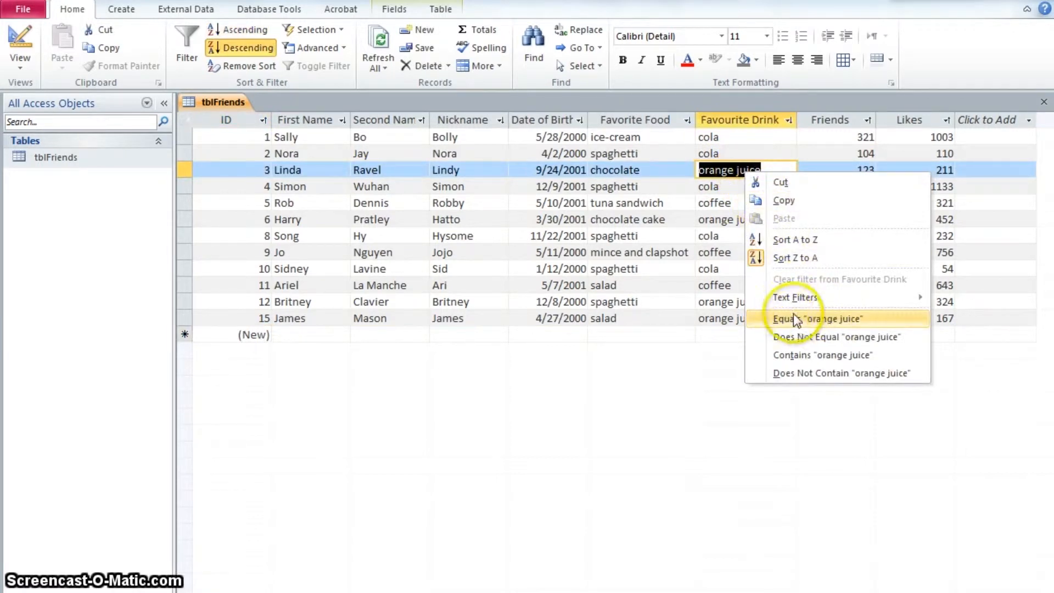
{"action": "left_click", "coordinate": [837, 319]}
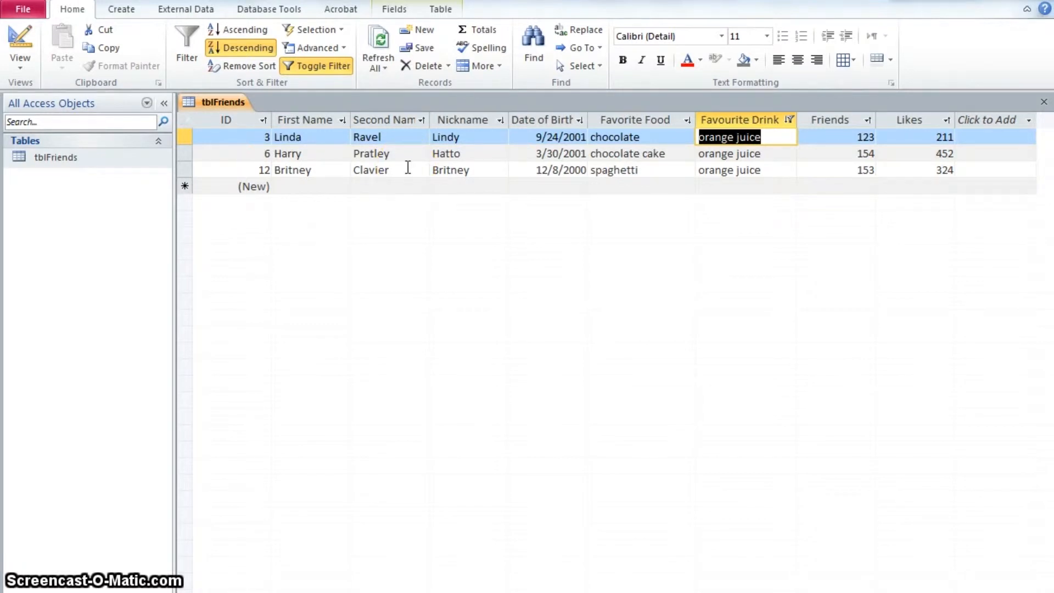
{"action": "right_click", "coordinate": [770, 137]}
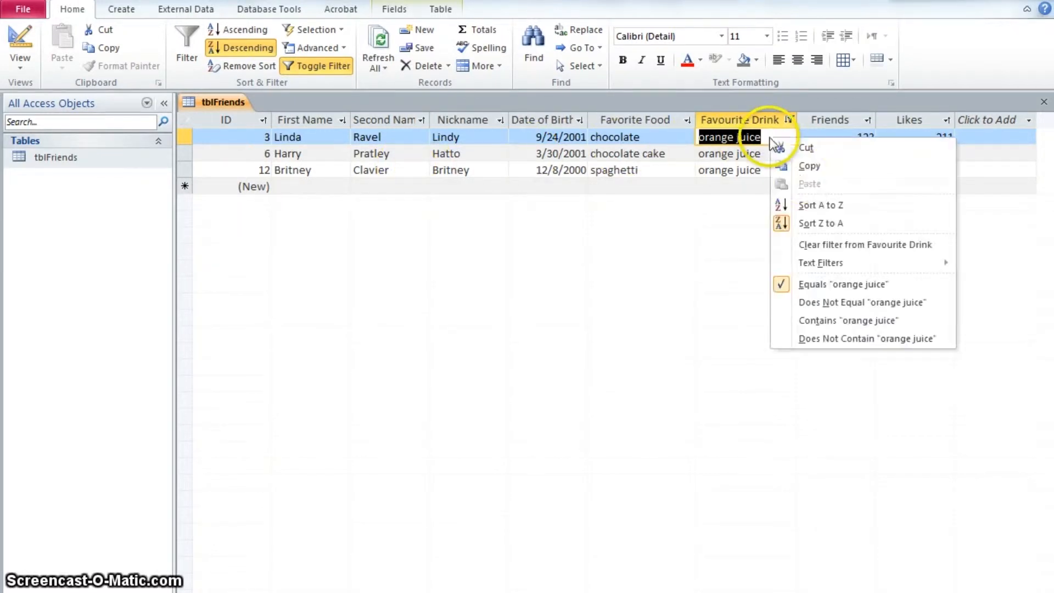
{"action": "left_click", "coordinate": [839, 245]}
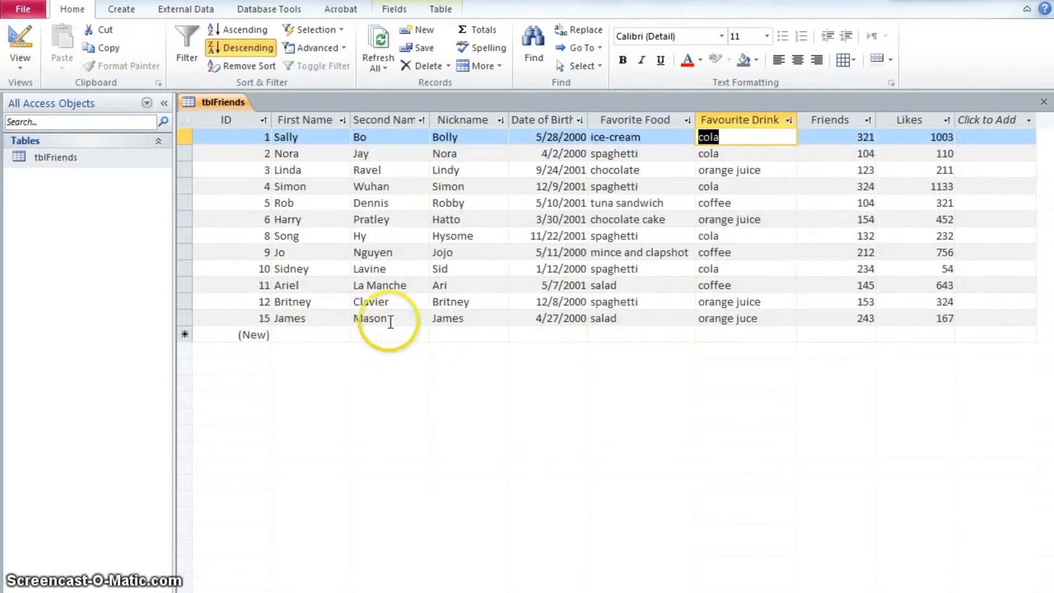
Correct the new record's favourite drink to orange juice
{"action": "left_click", "coordinate": [747, 318]}
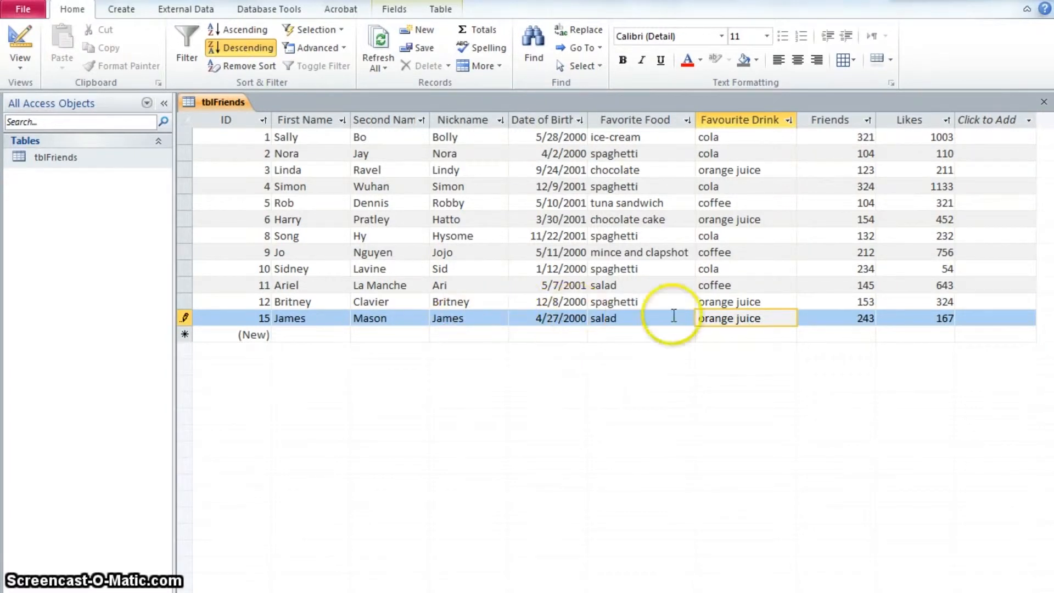
{"action": "left_click", "coordinate": [654, 334]}
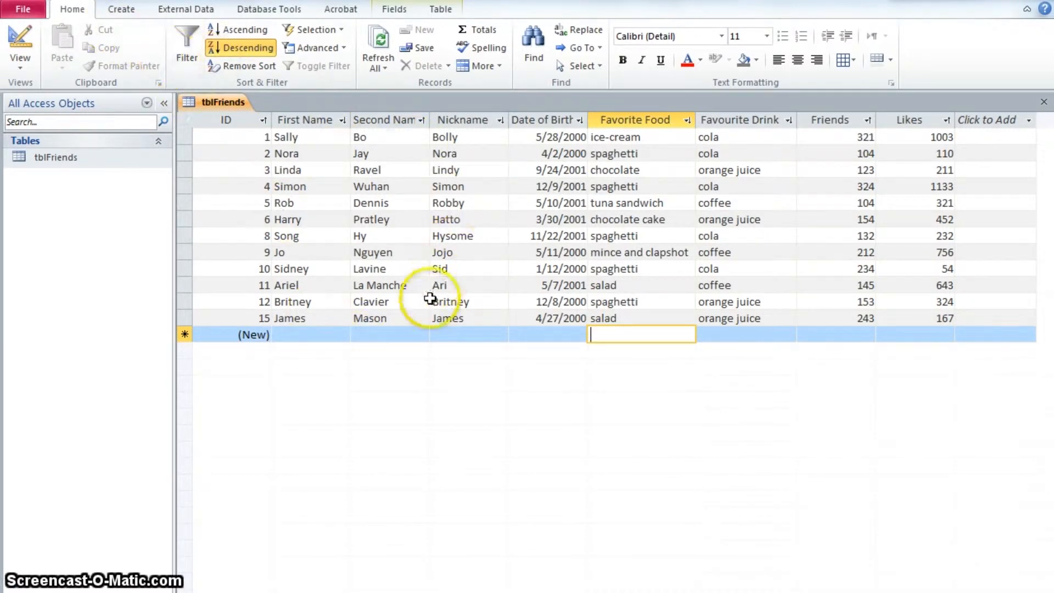
Create a new blank form in Form Design view
{"action": "left_click", "coordinate": [121, 13]}
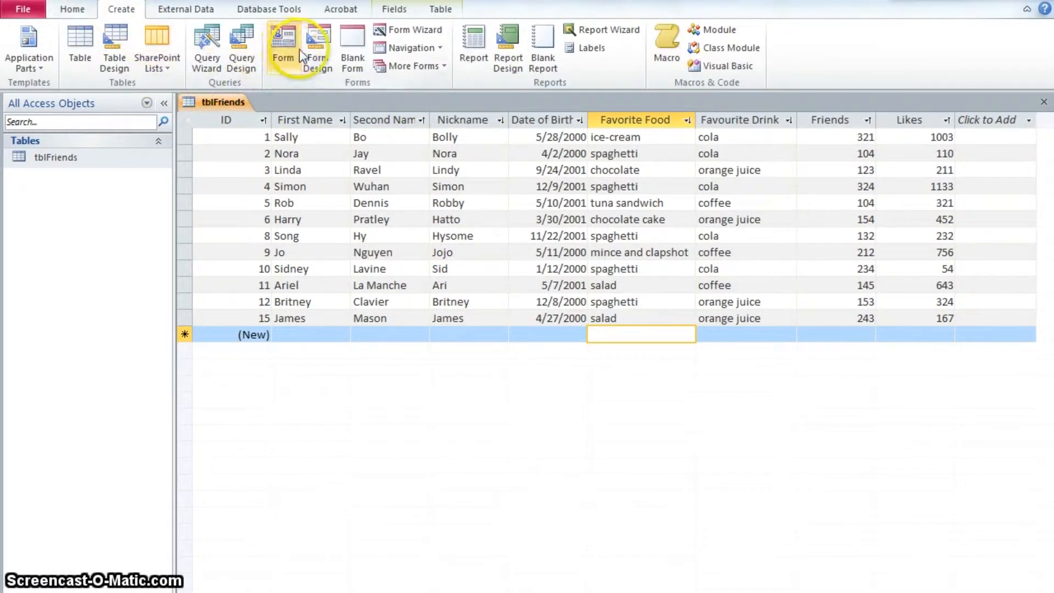
{"action": "left_click", "coordinate": [421, 35]}
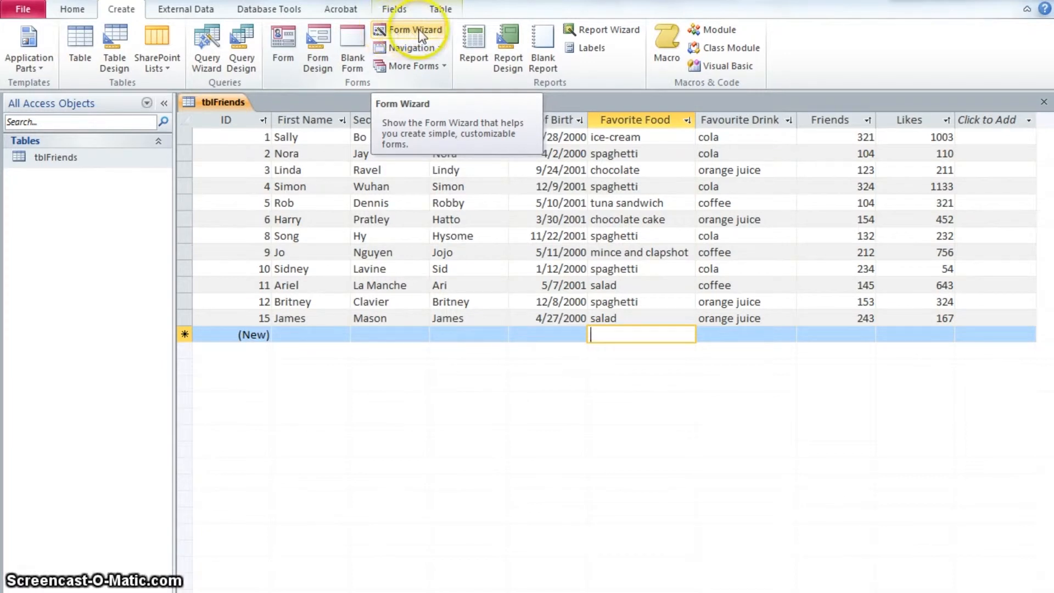
{"action": "left_click", "coordinate": [321, 54]}
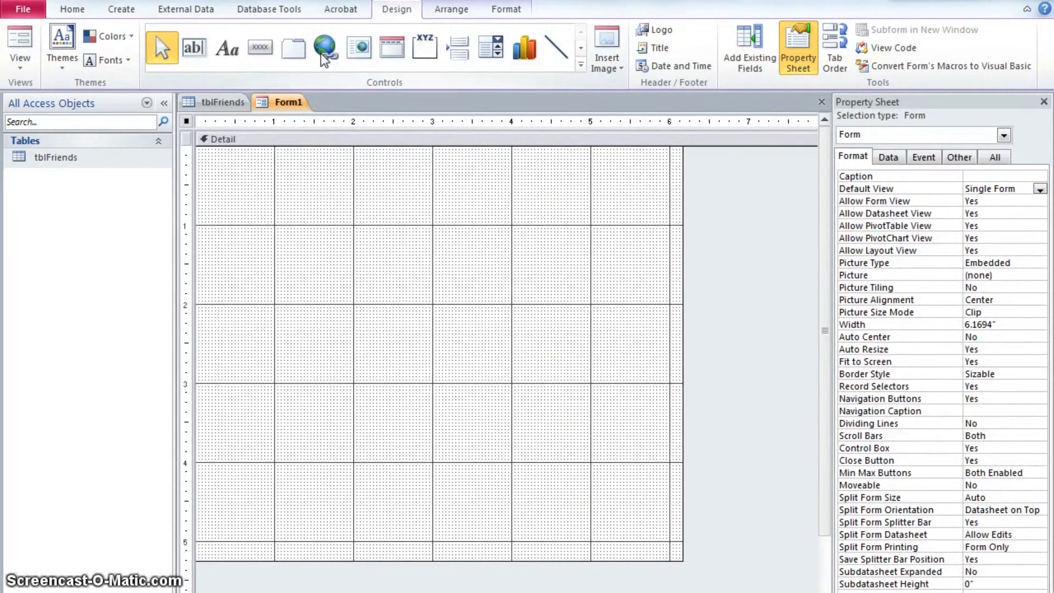
Resize the form's Detail area to a shorter height and a width of 6.875 inches
{"action": "left_click", "coordinate": [363, 197]}
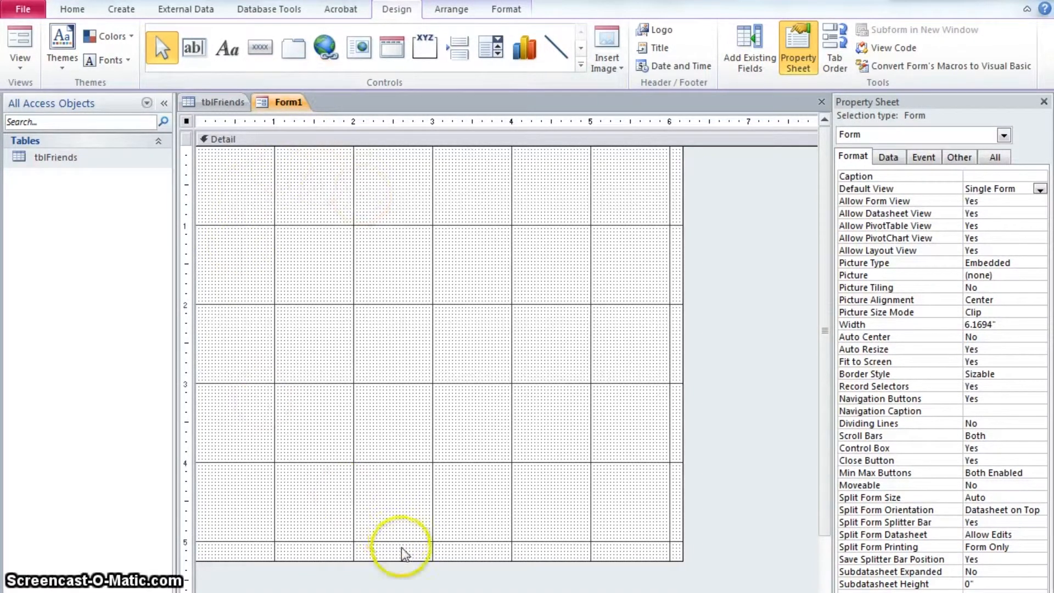
{"action": "left_click_drag", "start_coordinate": [405, 561], "coordinate": [420, 356]}
{"action": "left_click", "coordinate": [471, 372]}
{"action": "left_click_drag", "start_coordinate": [471, 356], "coordinate": [475, 501]}
{"action": "left_click_drag", "start_coordinate": [684, 501], "coordinate": [739, 493]}
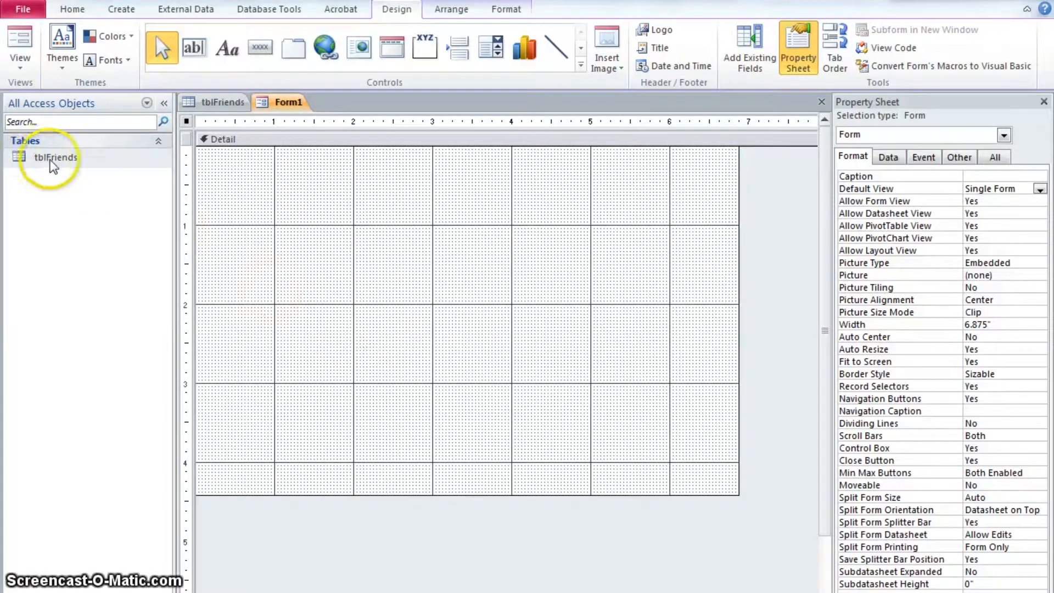
Add every tblFriends field, from ID through Likes, to the form's Detail section
{"action": "left_click", "coordinate": [217, 102]}
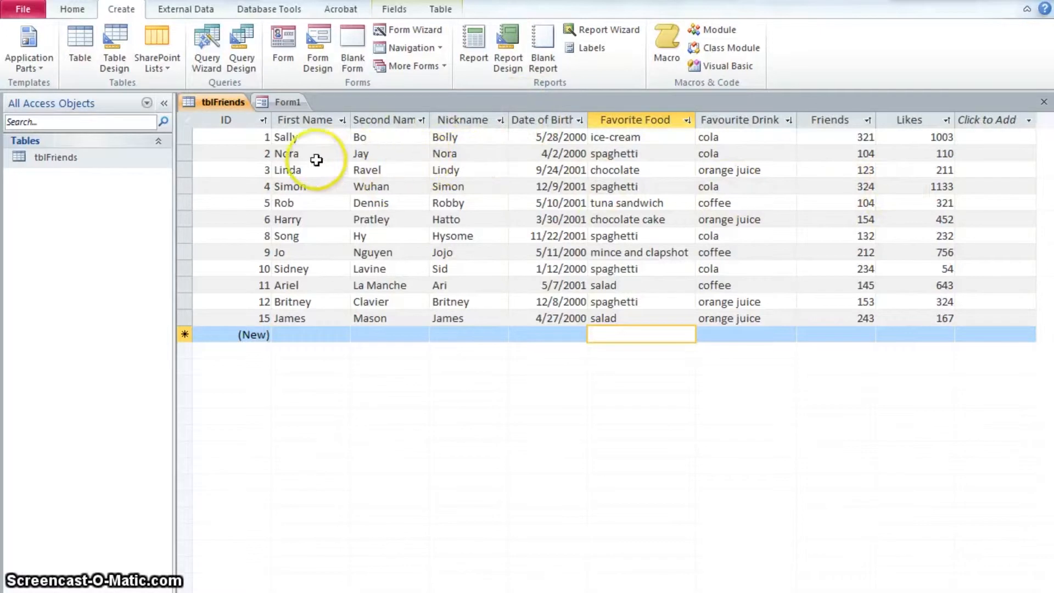
{"action": "left_click", "coordinate": [276, 102]}
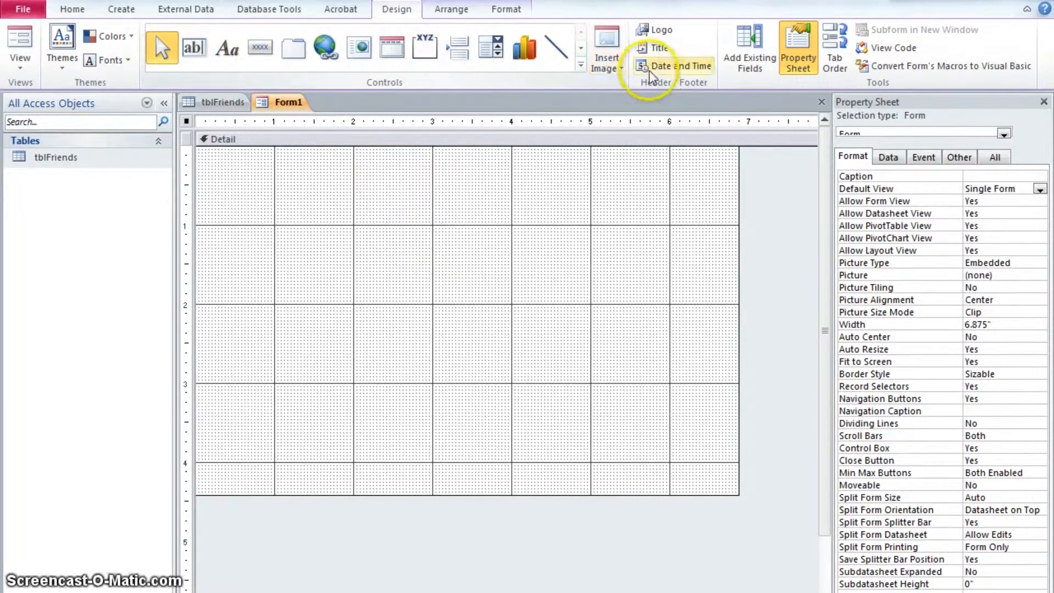
{"action": "left_click", "coordinate": [748, 61]}
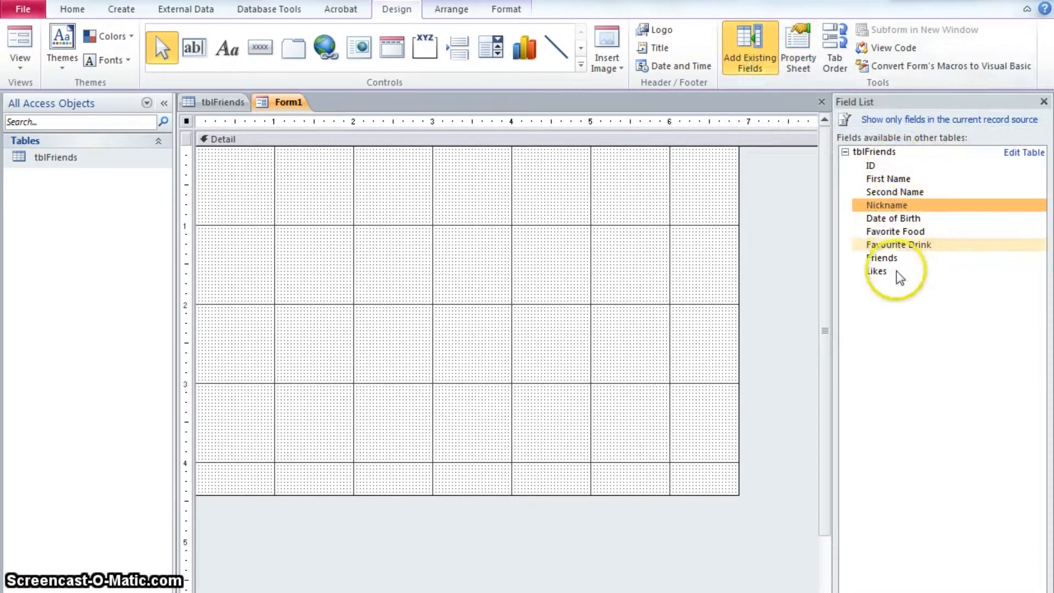
{"action": "double_click", "coordinate": [887, 166]}
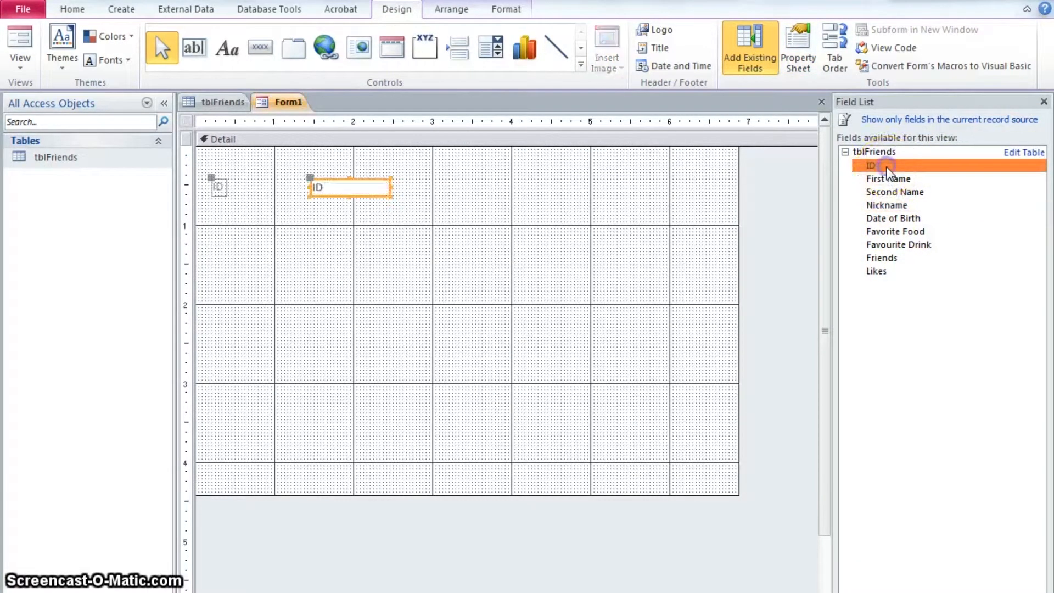
{"action": "double_click", "coordinate": [887, 179]}
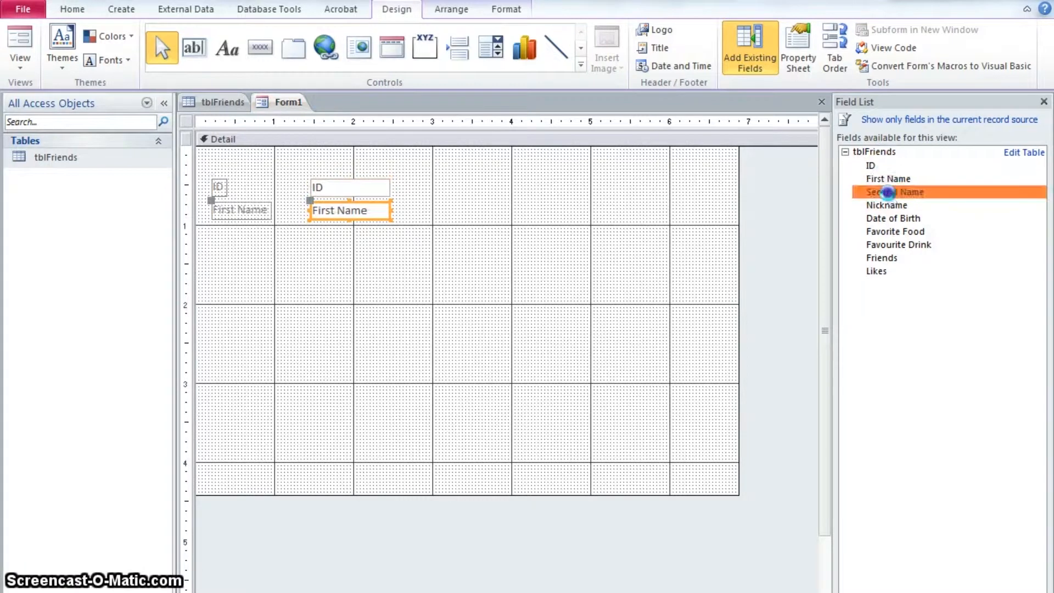
{"action": "double_click", "coordinate": [888, 193]}
{"action": "double_click", "coordinate": [890, 205]}
{"action": "double_click", "coordinate": [894, 218]}
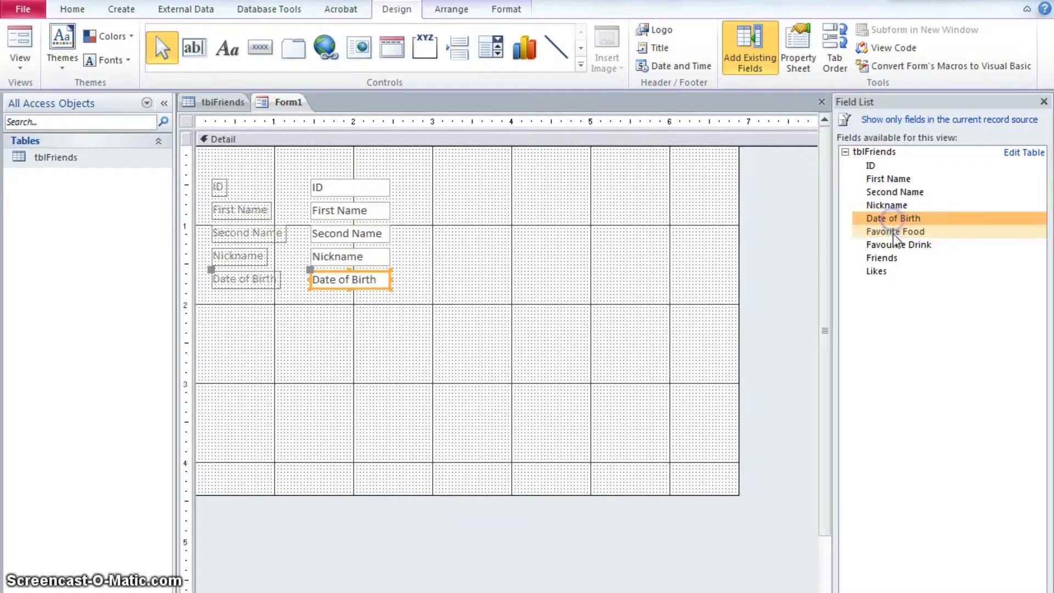
{"action": "double_click", "coordinate": [896, 232]}
{"action": "double_click", "coordinate": [895, 245]}
{"action": "double_click", "coordinate": [890, 258]}
{"action": "left_click", "coordinate": [886, 271]}
{"action": "double_click", "coordinate": [888, 272]}
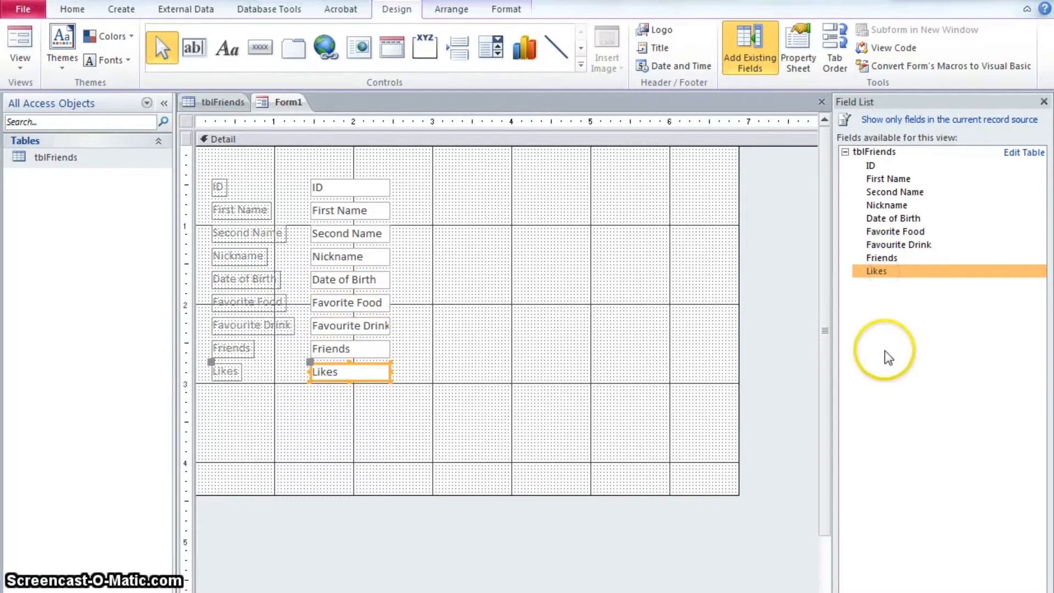
{"action": "left_click", "coordinate": [477, 411]}
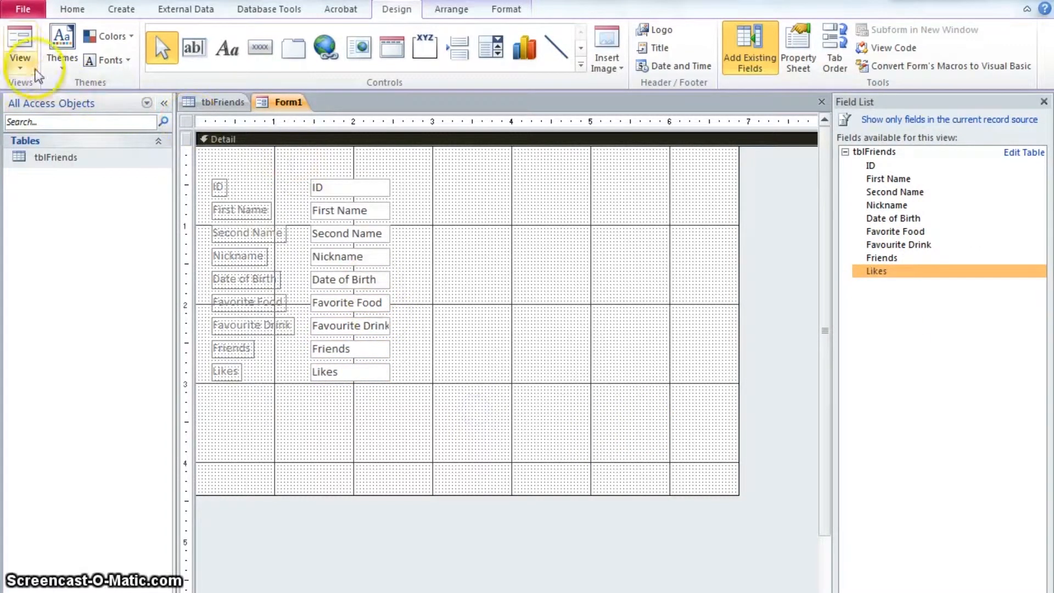
Switch to Form view and step through the records with the record navigation controls
{"action": "left_click", "coordinate": [17, 42]}
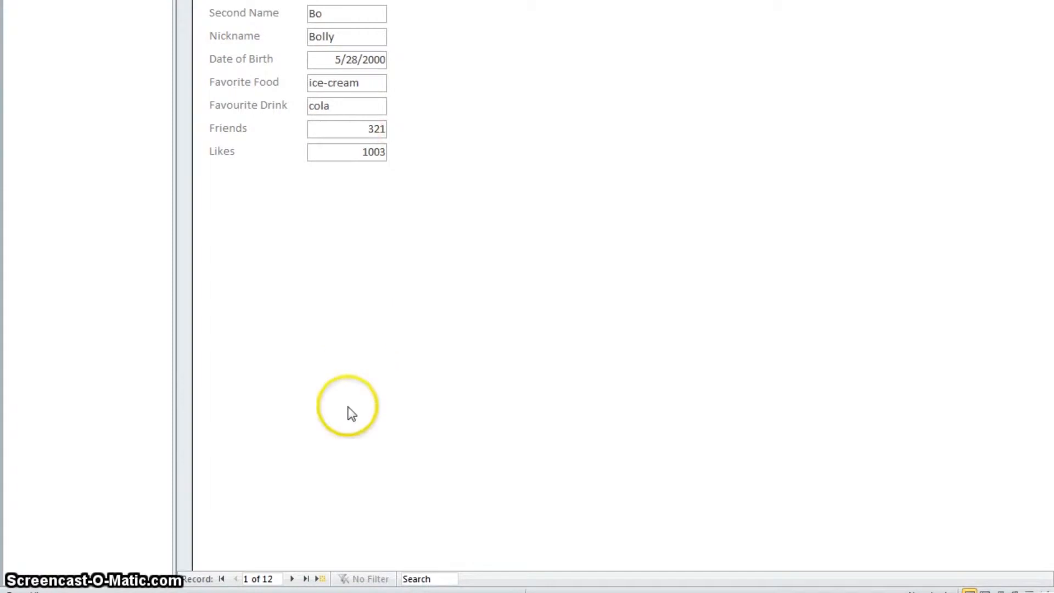
{"action": "left_click", "coordinate": [293, 582]}
{"action": "left_click", "coordinate": [293, 582]}
{"action": "left_click", "coordinate": [292, 582]}
{"action": "left_click", "coordinate": [293, 582]}
{"action": "left_click", "coordinate": [293, 581]}
{"action": "left_click", "coordinate": [292, 581]}
{"action": "left_click", "coordinate": [293, 581]}
{"action": "left_click", "coordinate": [236, 581]}
{"action": "left_click", "coordinate": [237, 581]}
{"action": "left_click", "coordinate": [237, 581]}
{"action": "left_click", "coordinate": [237, 581]}
{"action": "left_click", "coordinate": [236, 582]}
{"action": "left_click", "coordinate": [237, 581]}
{"action": "left_click", "coordinate": [237, 581]}
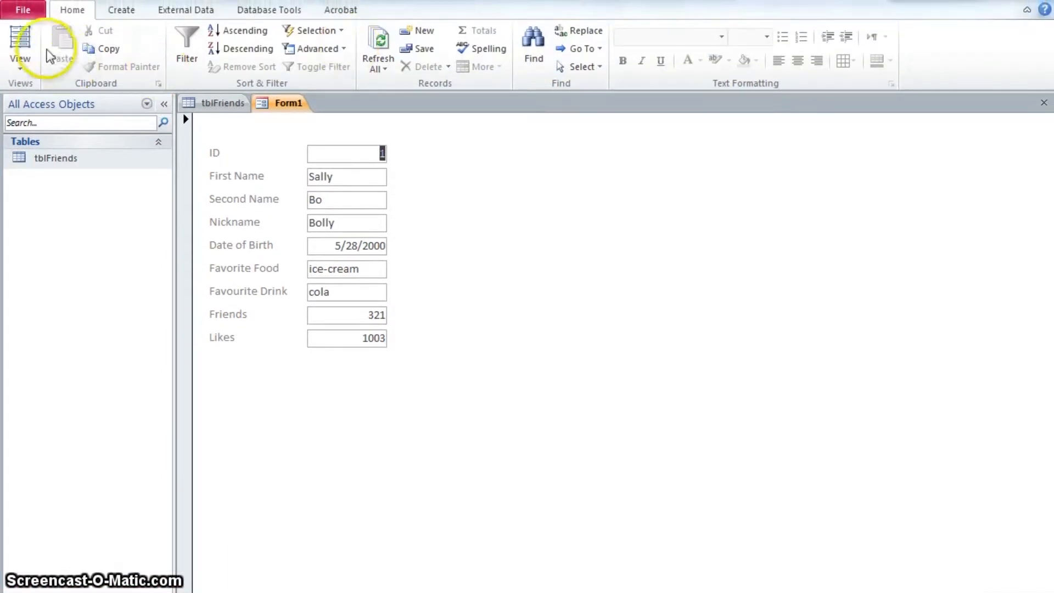
Return to Design view, select all nine field text boxes and open the Property Sheet
{"action": "left_click", "coordinate": [20, 60]}
{"action": "left_click", "coordinate": [33, 278]}
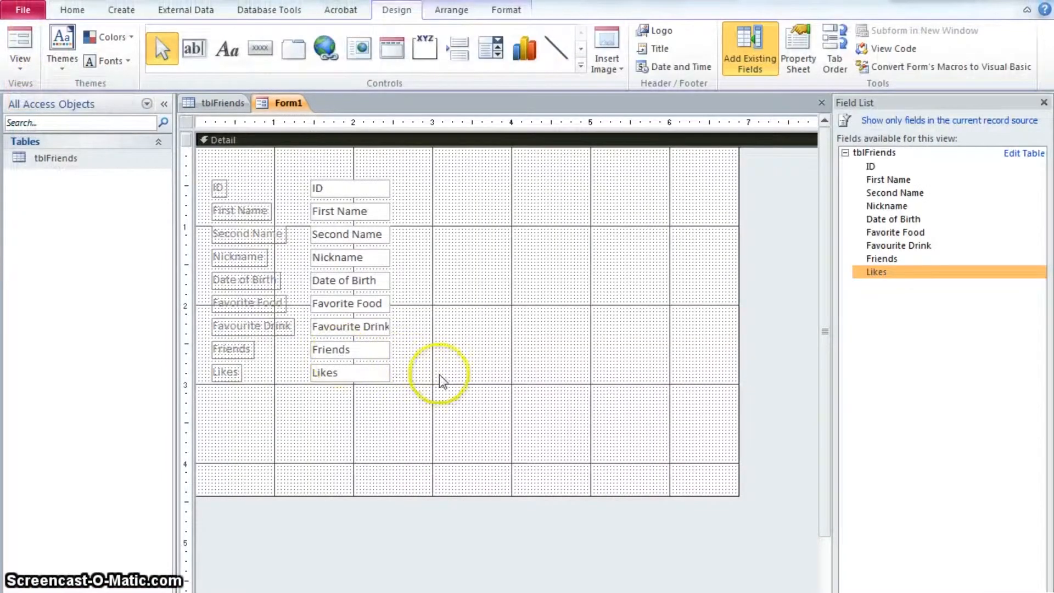
{"action": "left_click", "coordinate": [349, 184]}
{"action": "left_click", "coordinate": [352, 212]}
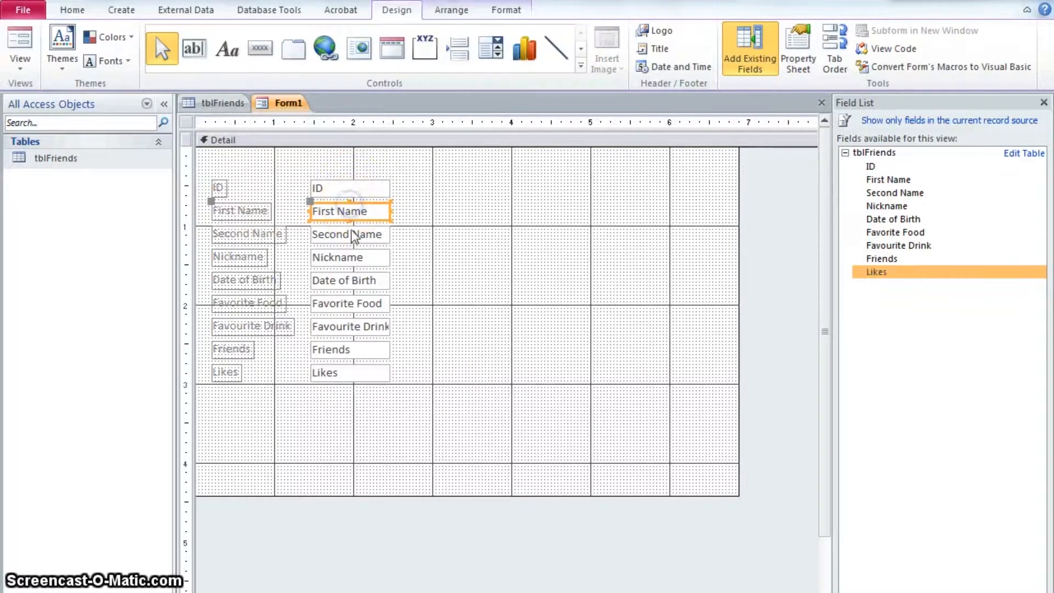
{"action": "left_click_drag", "start_coordinate": [398, 172], "coordinate": [343, 403]}
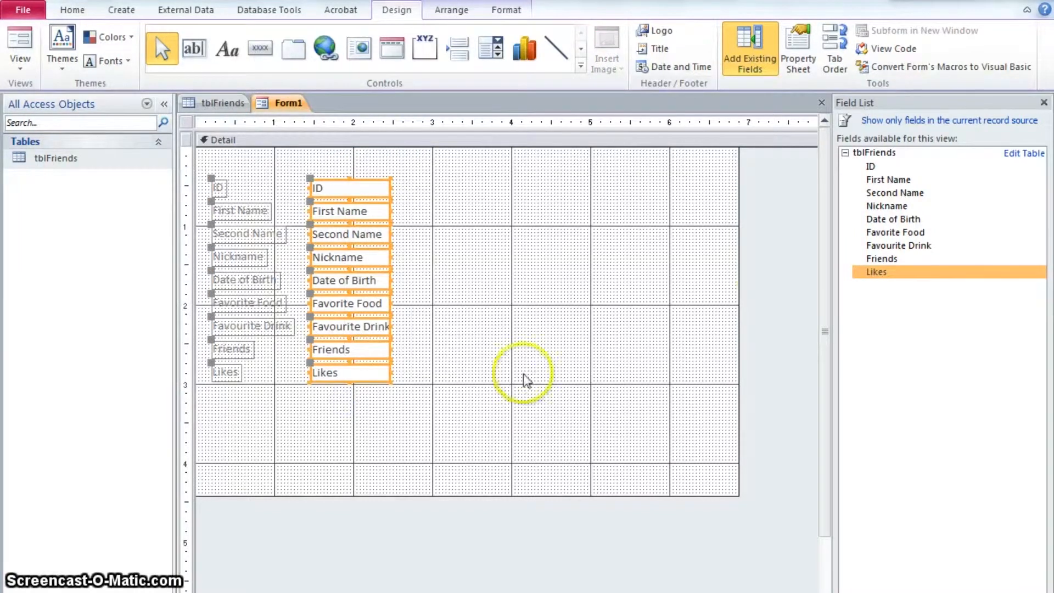
{"action": "left_click", "coordinate": [801, 64]}
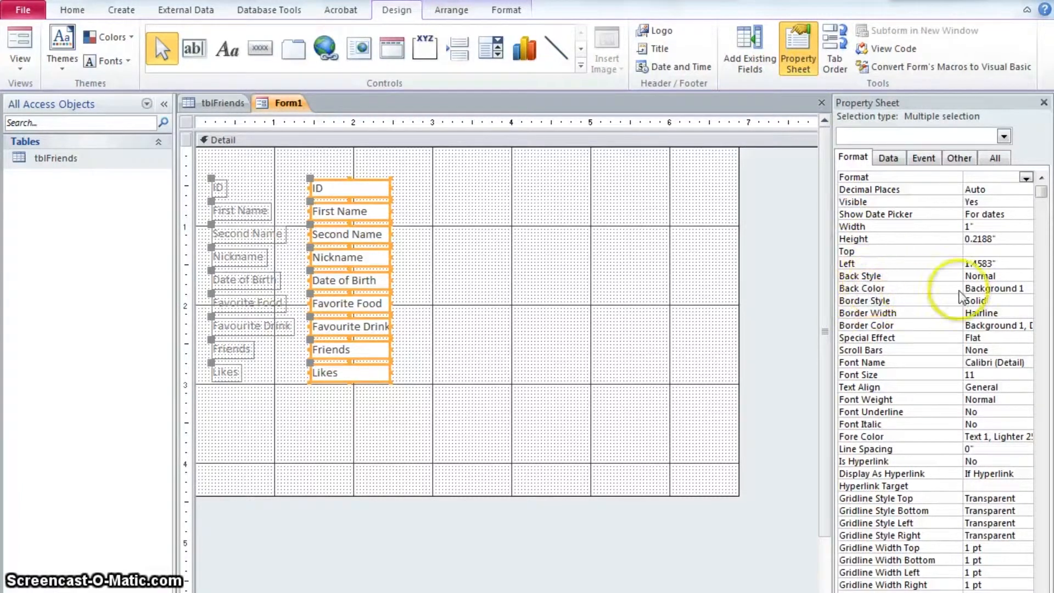
Set the selected text boxes' back colour to red, then reset it to Automatic
{"action": "left_click", "coordinate": [987, 288]}
{"action": "left_click", "coordinate": [1025, 290]}
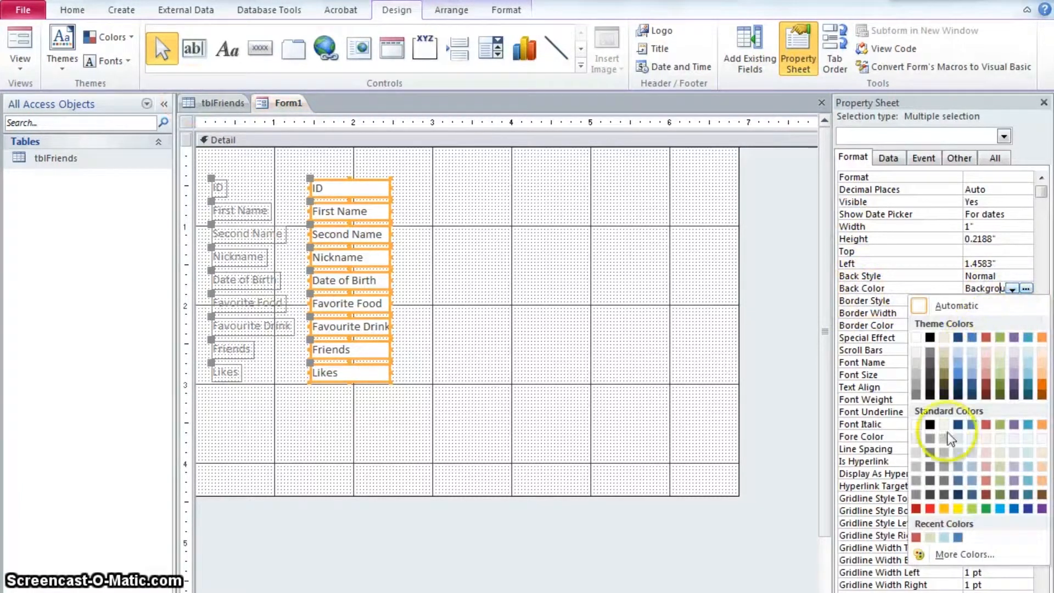
{"action": "left_click", "coordinate": [932, 509]}
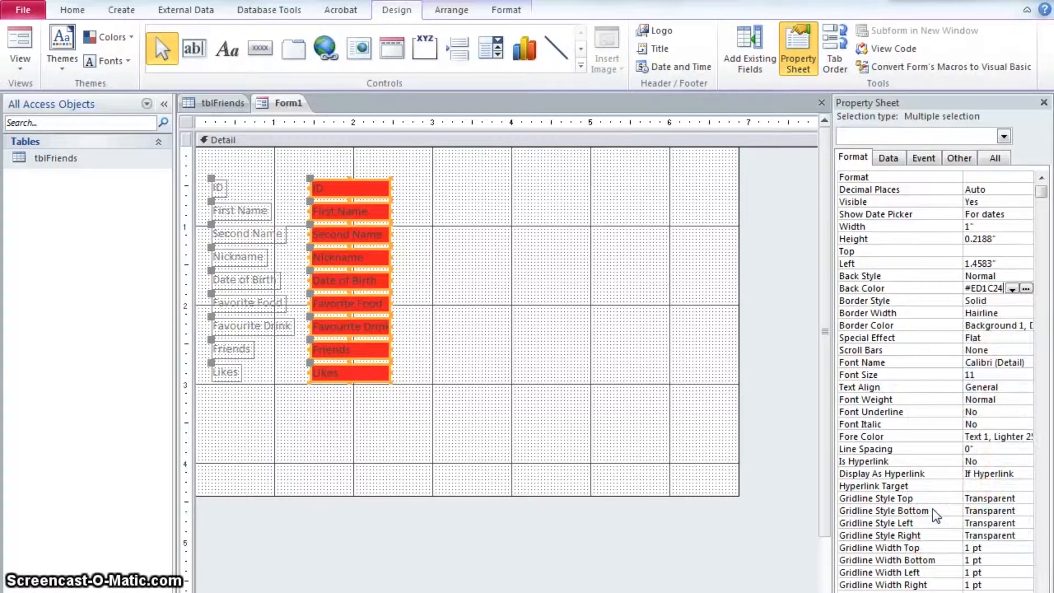
{"action": "left_click", "coordinate": [1025, 289]}
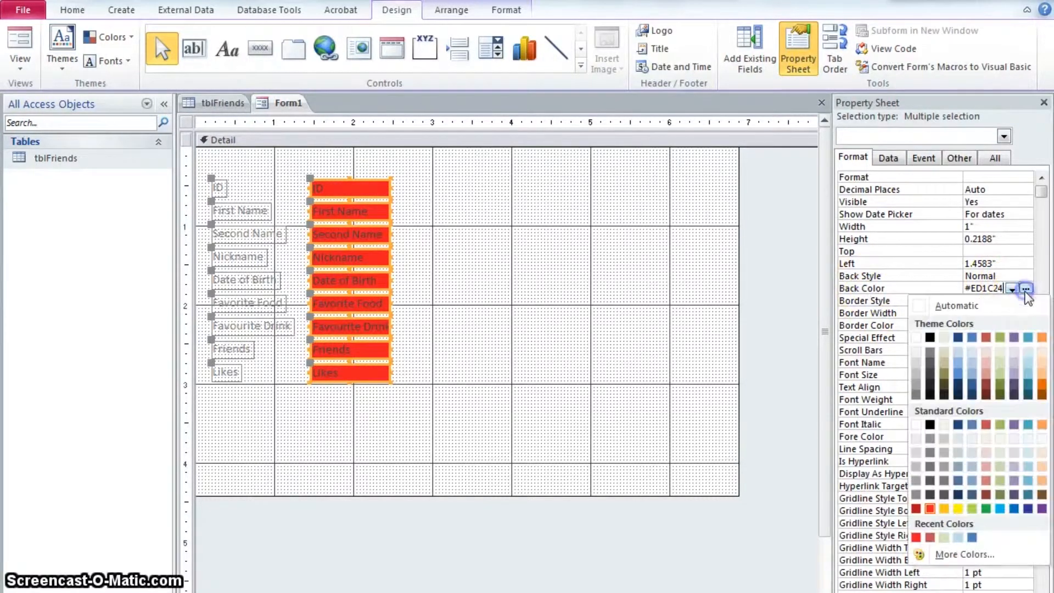
{"action": "left_click", "coordinate": [938, 304]}
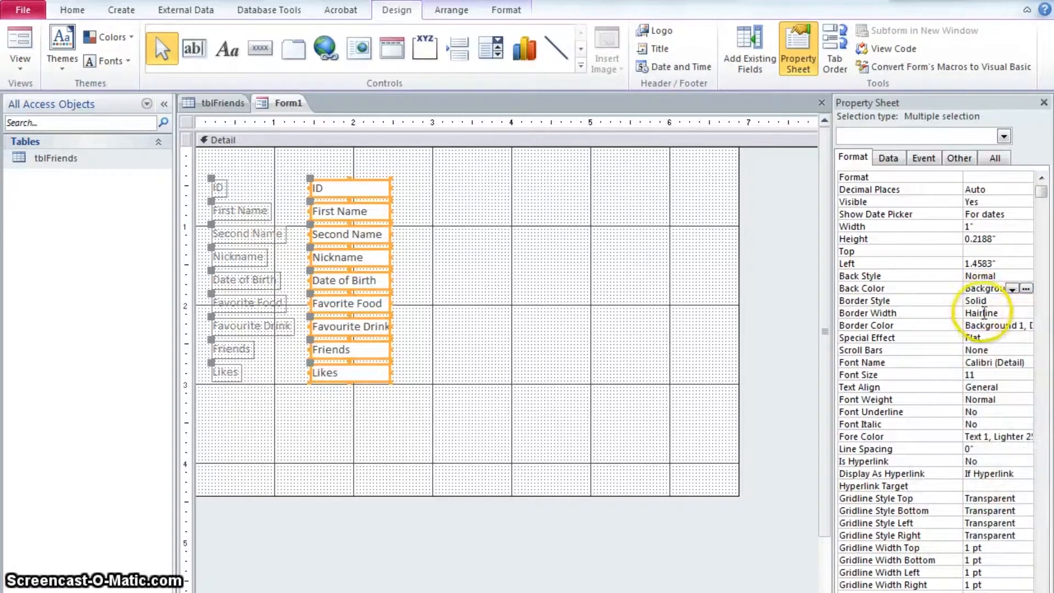
Set the selected text boxes' border colour to Accent 2 and border width to 2 pt
{"action": "left_click", "coordinate": [1026, 326]}
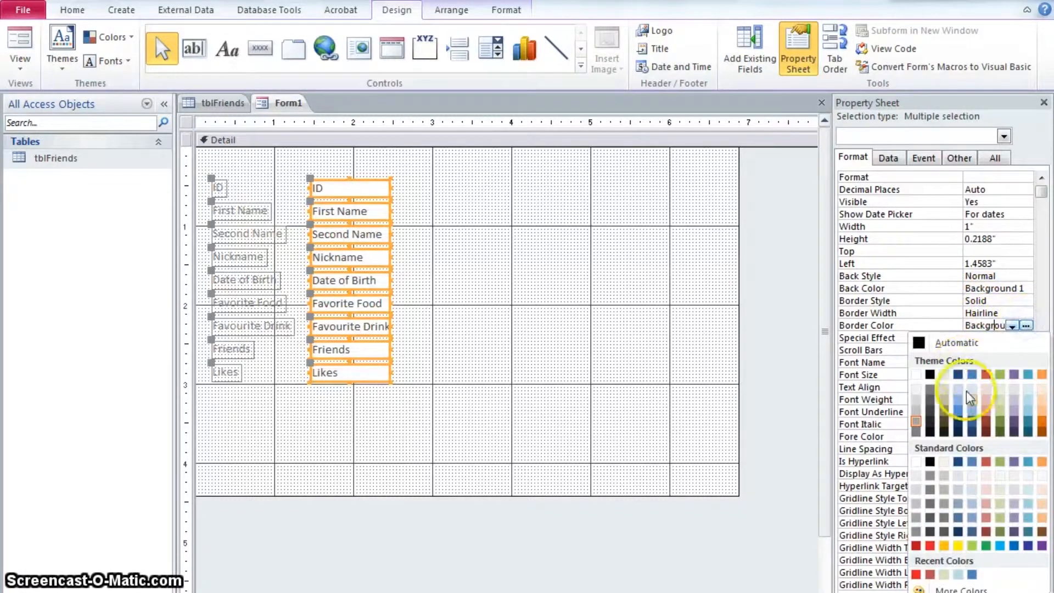
{"action": "left_click", "coordinate": [988, 376]}
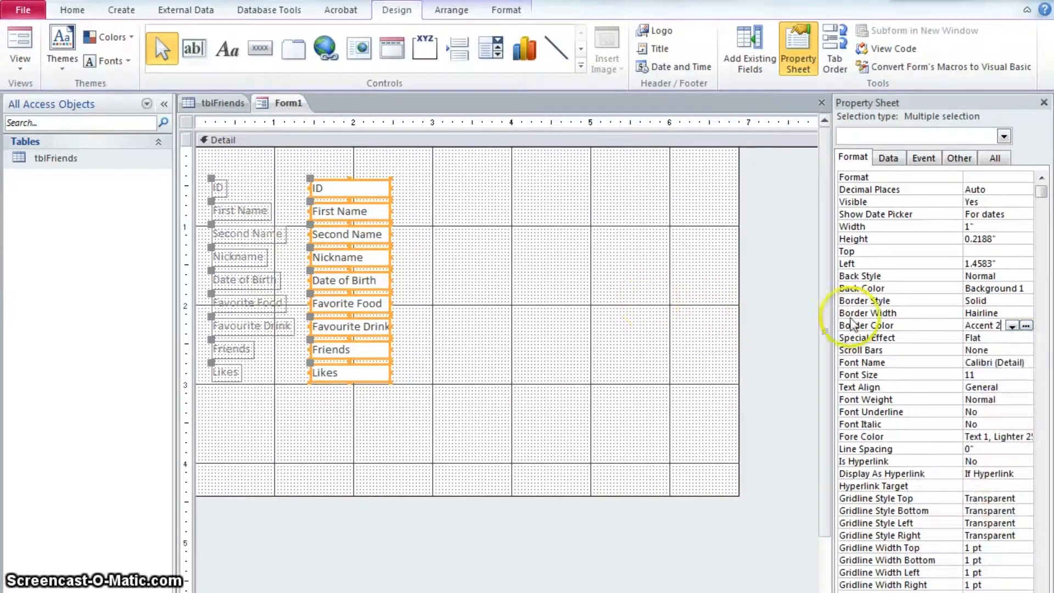
{"action": "left_click", "coordinate": [982, 312]}
{"action": "left_click", "coordinate": [1026, 314]}
{"action": "left_click", "coordinate": [1023, 348]}
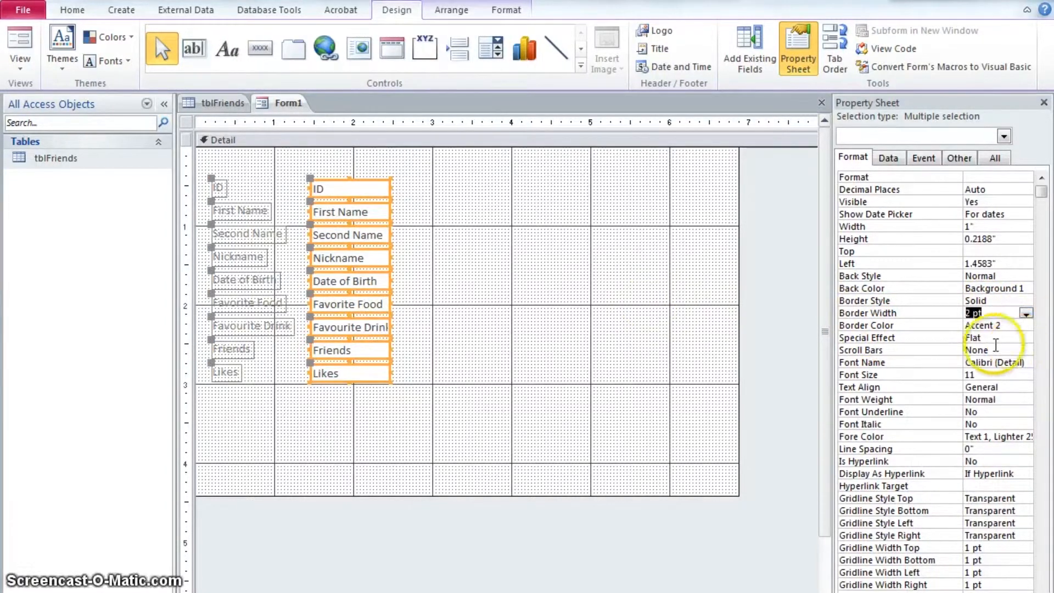
{"action": "left_click", "coordinate": [650, 291]}
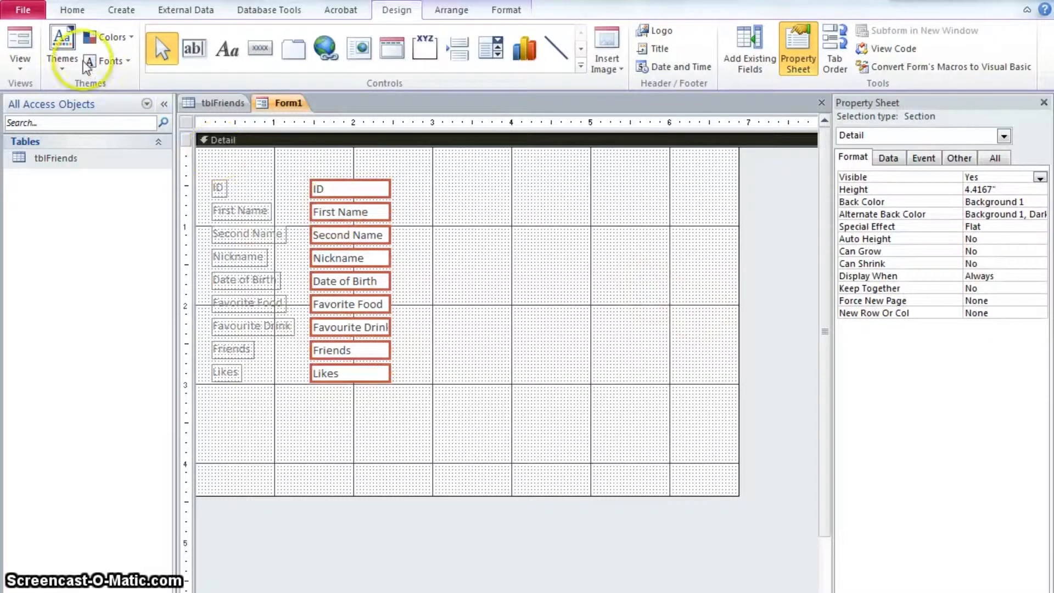
Preview the form in Form view and return to Design view
{"action": "left_click", "coordinate": [20, 42]}
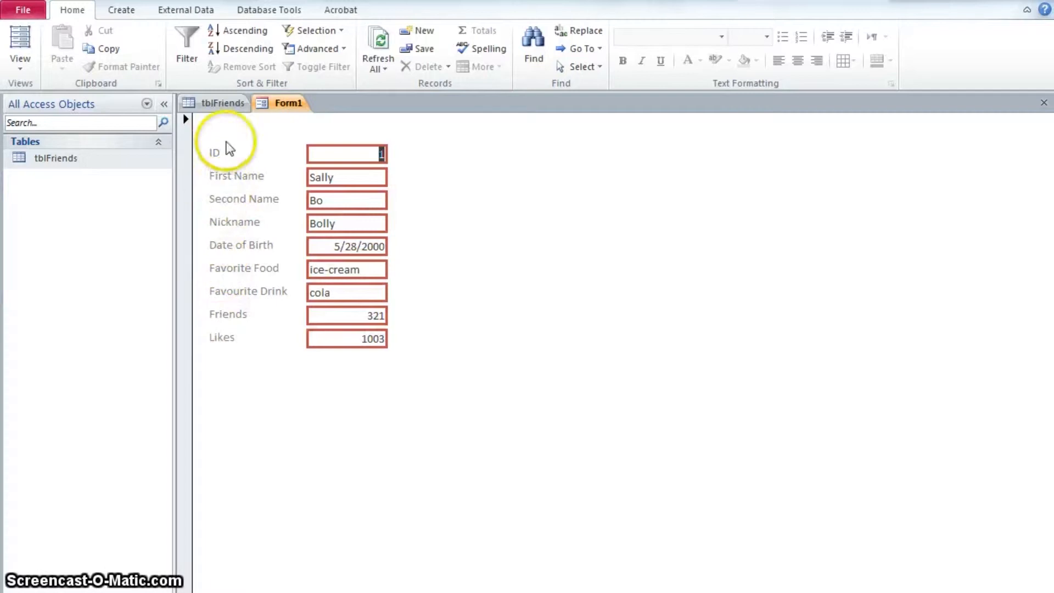
{"action": "left_click", "coordinate": [21, 68]}
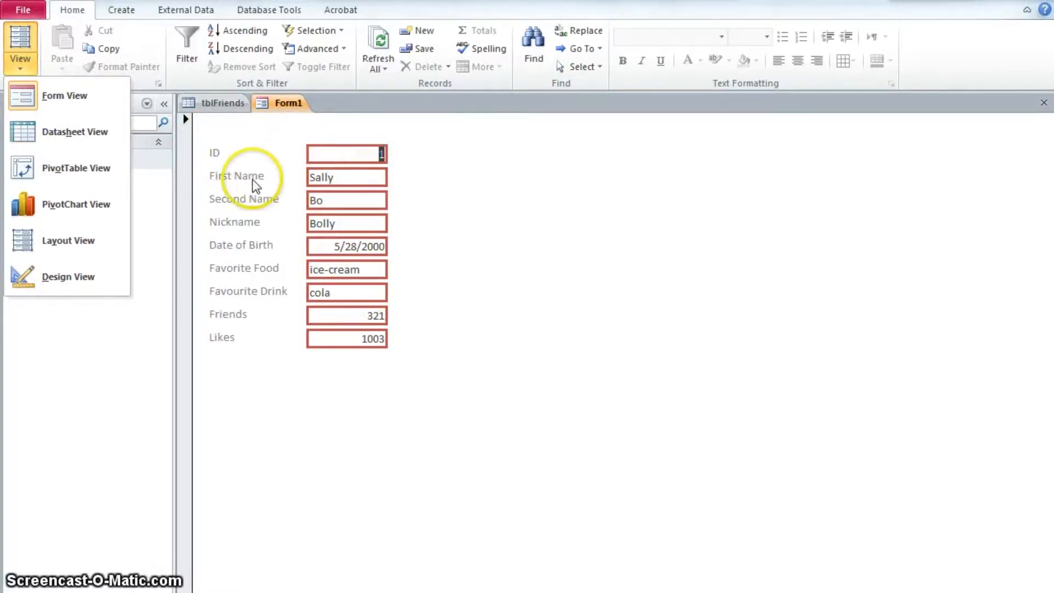
{"action": "left_click", "coordinate": [68, 279]}
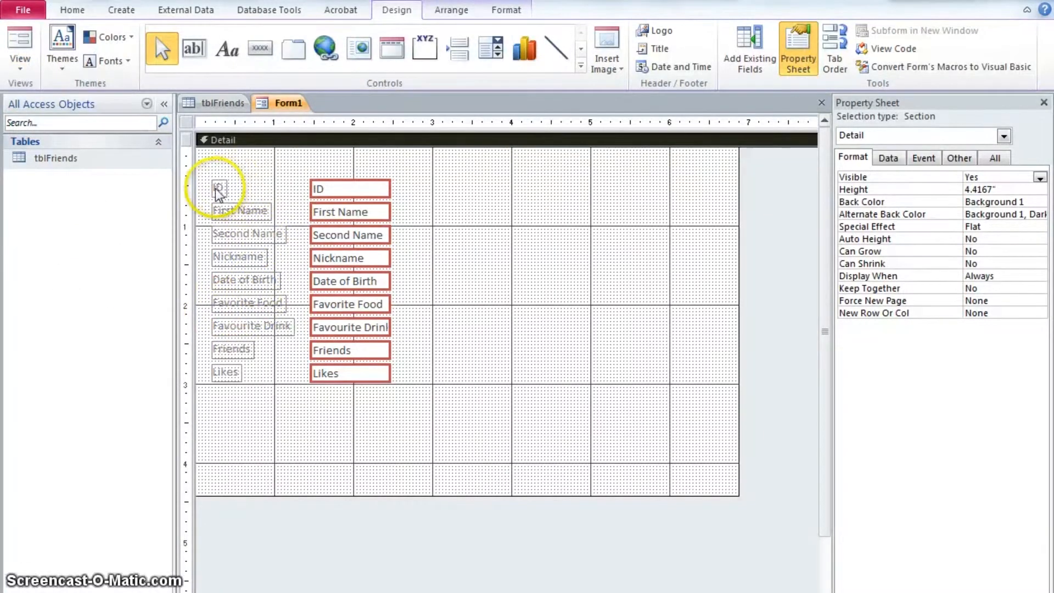
Rename the ID label to Social User
{"action": "left_click", "coordinate": [216, 189]}
{"action": "left_click_drag", "start_coordinate": [226, 188], "coordinate": [291, 186]}
{"action": "left_click", "coordinate": [220, 188]}
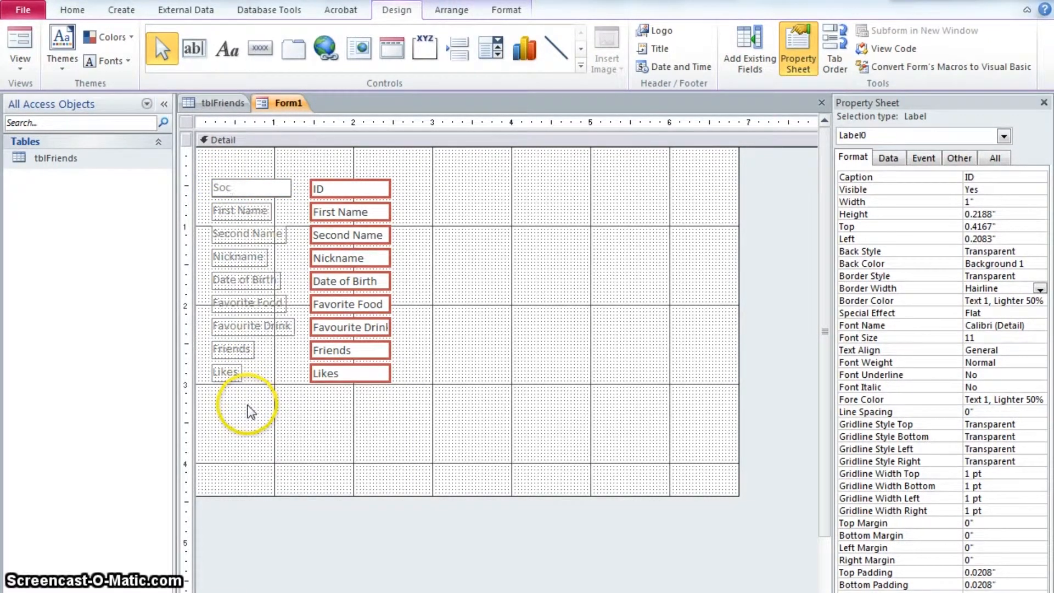
{"action": "type", "text": "Social User"}
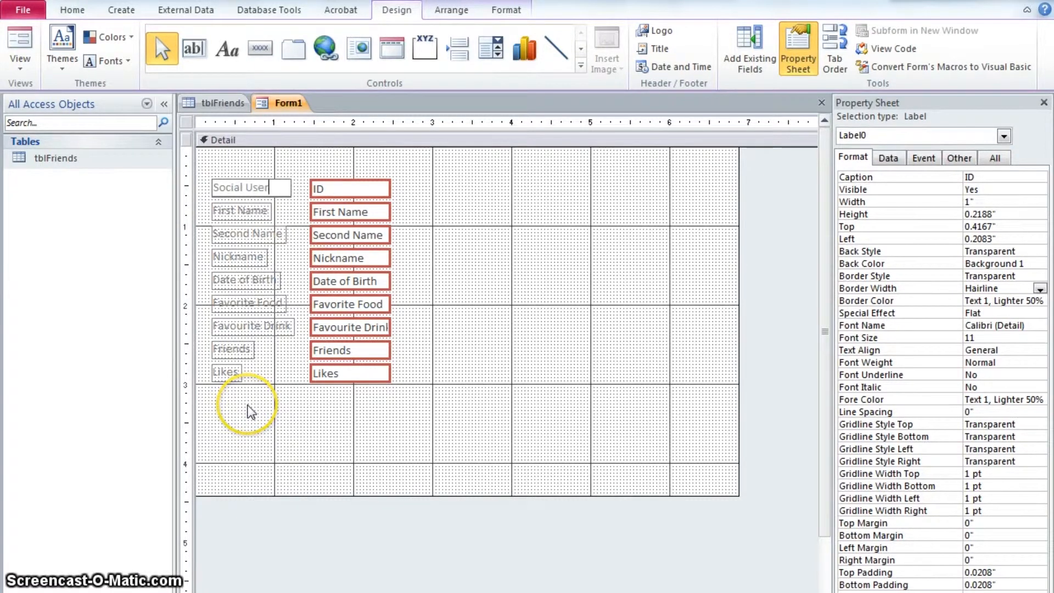
Rename the Date of Birth label to DOB
{"action": "left_click", "coordinate": [246, 279]}
{"action": "left_click_drag", "start_coordinate": [273, 282], "coordinate": [219, 282]}
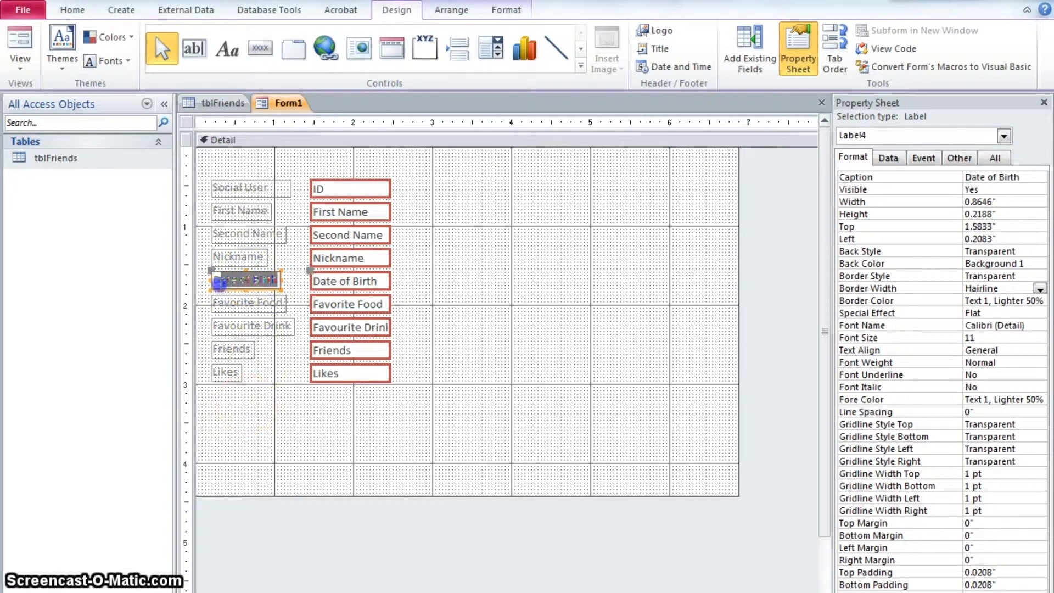
{"action": "type", "text": "DOB"}
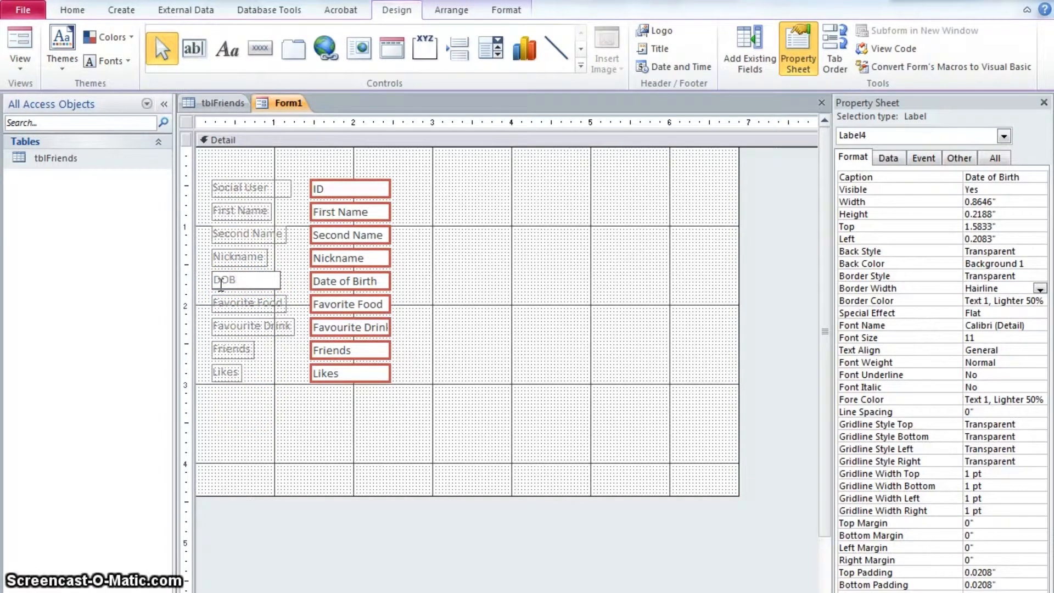
Widen the Likes label to about 1.04 inches and rename it Number of Likes
{"action": "left_click", "coordinate": [230, 373]}
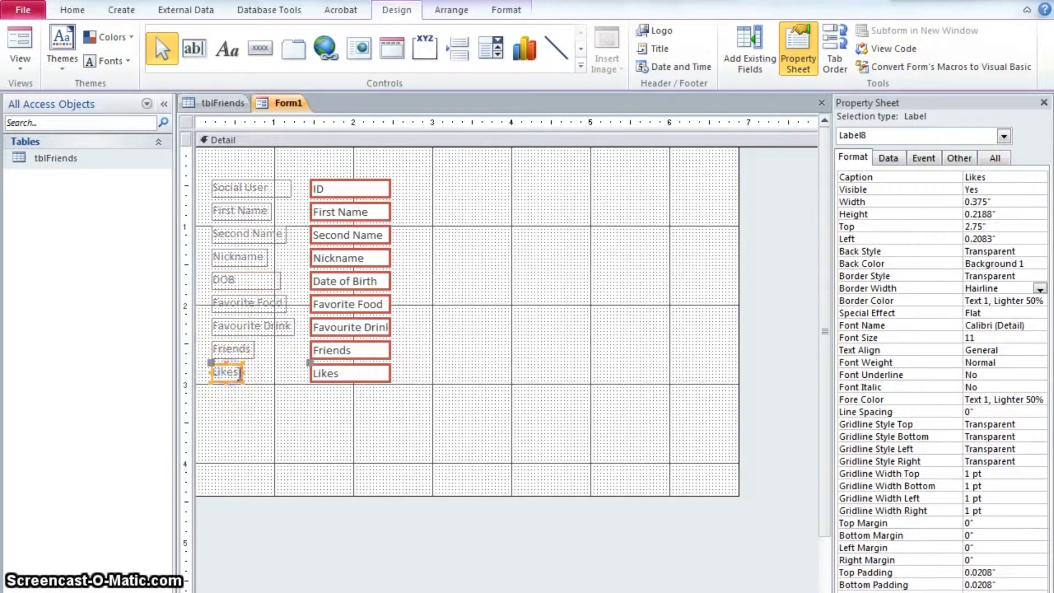
{"action": "left_click_drag", "start_coordinate": [294, 374], "coordinate": [295, 373]}
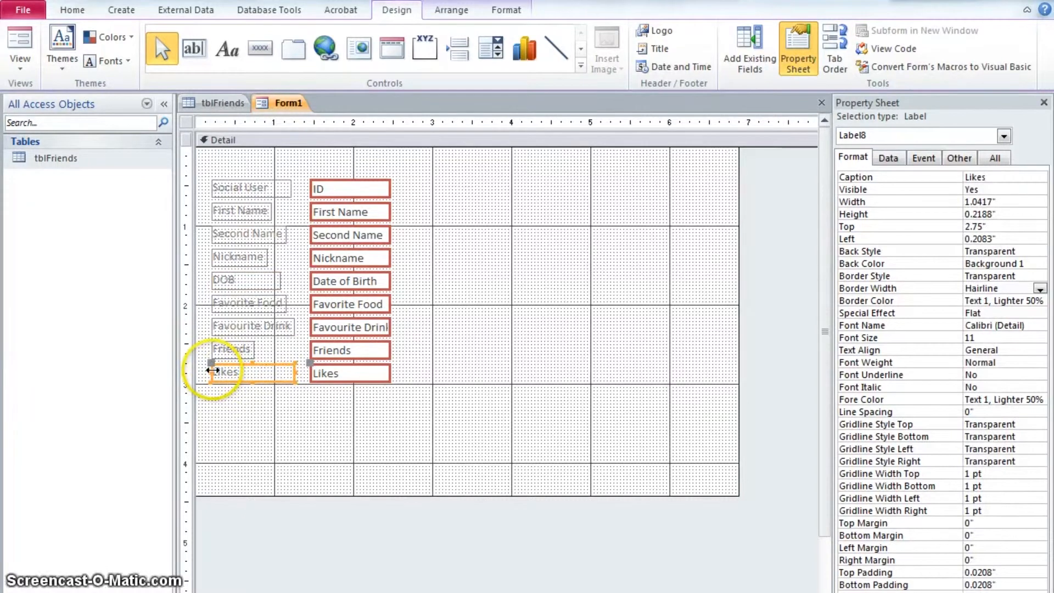
{"action": "left_click", "coordinate": [215, 371]}
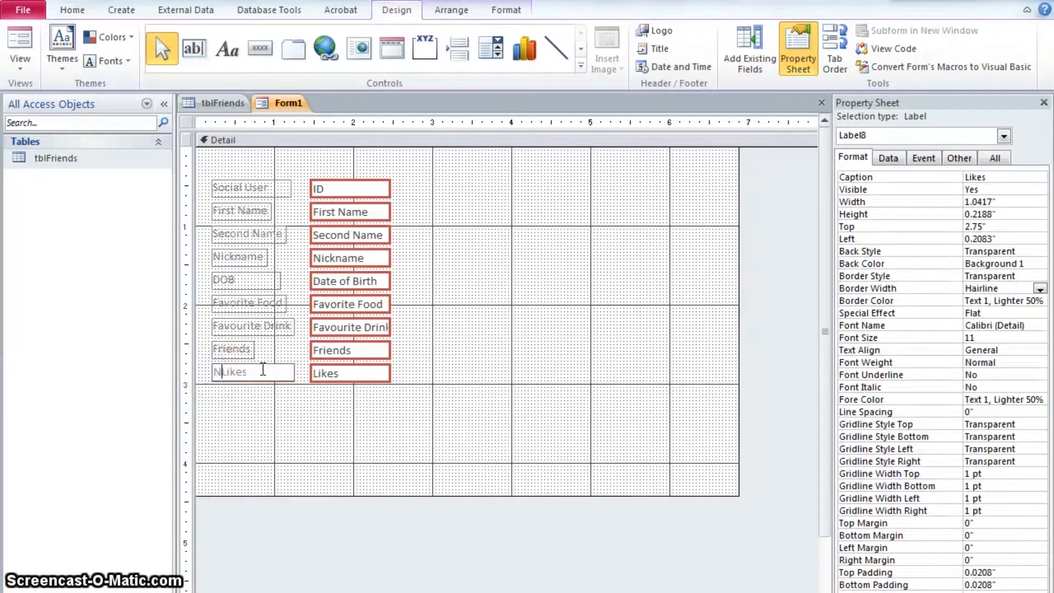
{"action": "left_click", "coordinate": [229, 394]}
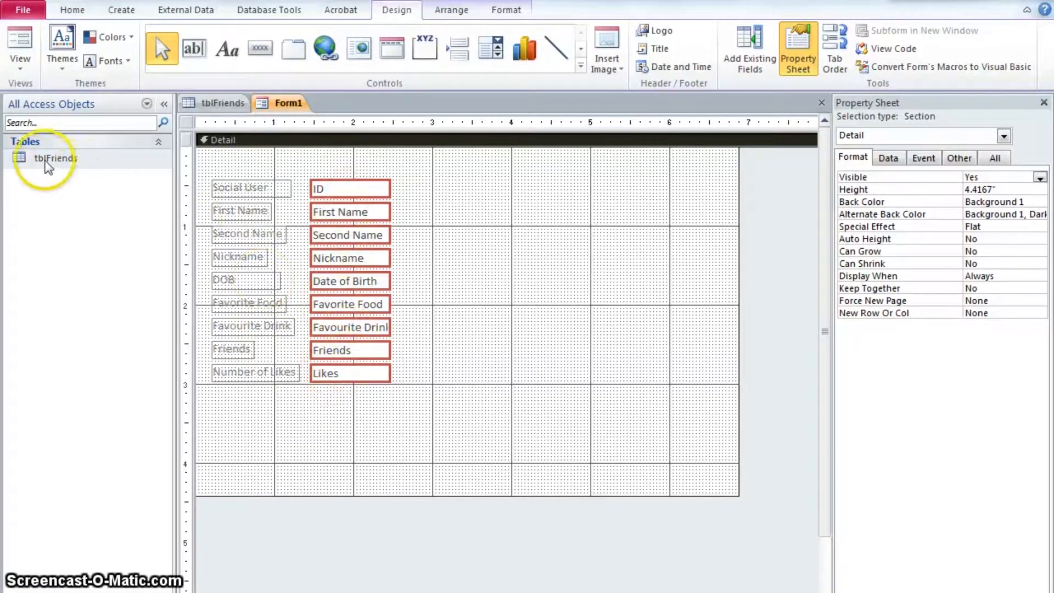
{"action": "left_click", "coordinate": [203, 105]}
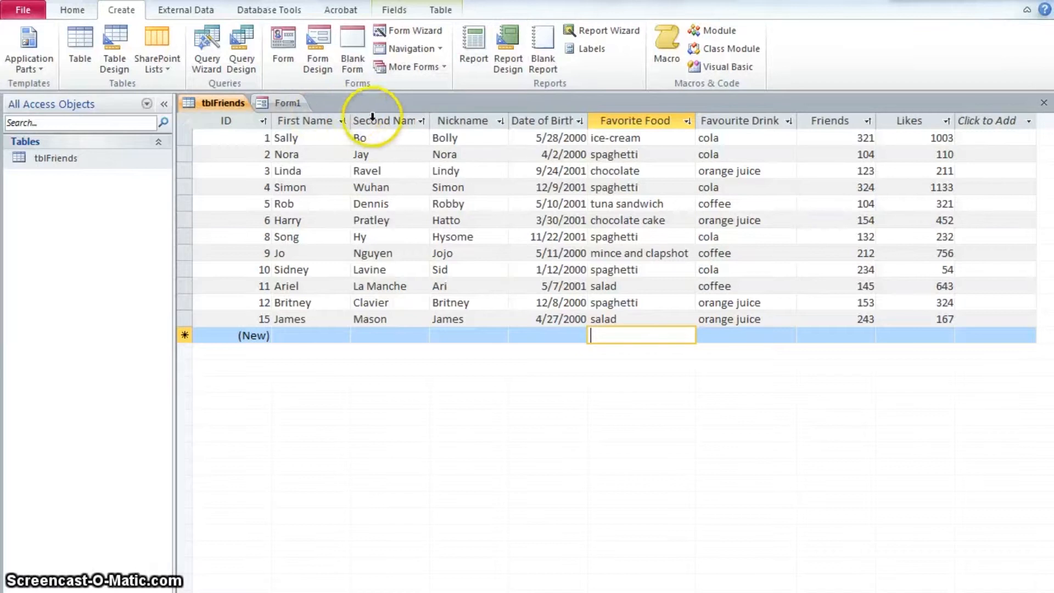
{"action": "left_click", "coordinate": [288, 105]}
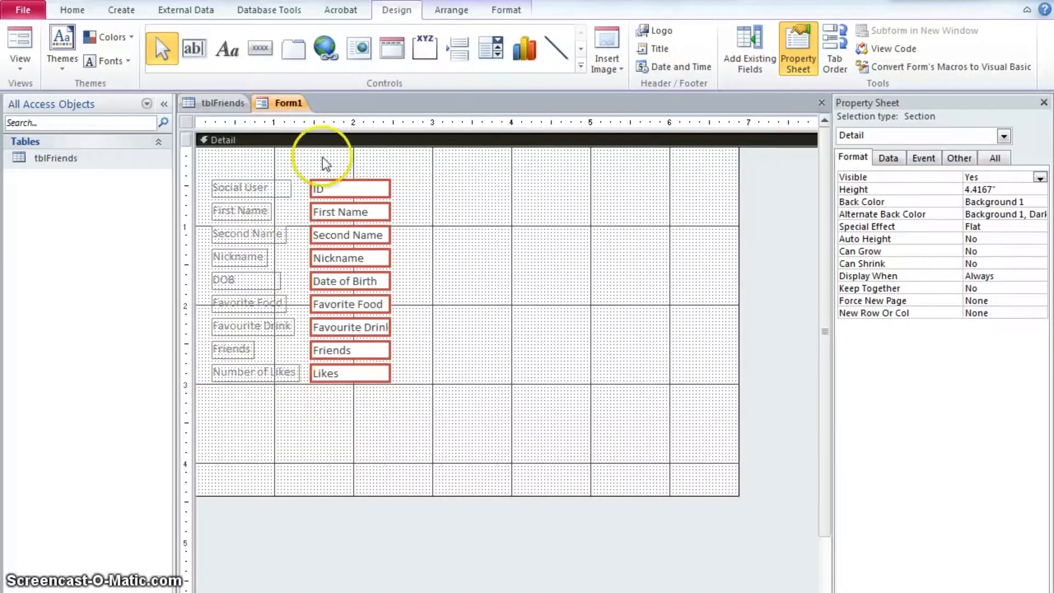
Preview the form in Form view, then switch back to Design view
{"action": "left_click", "coordinate": [22, 53]}
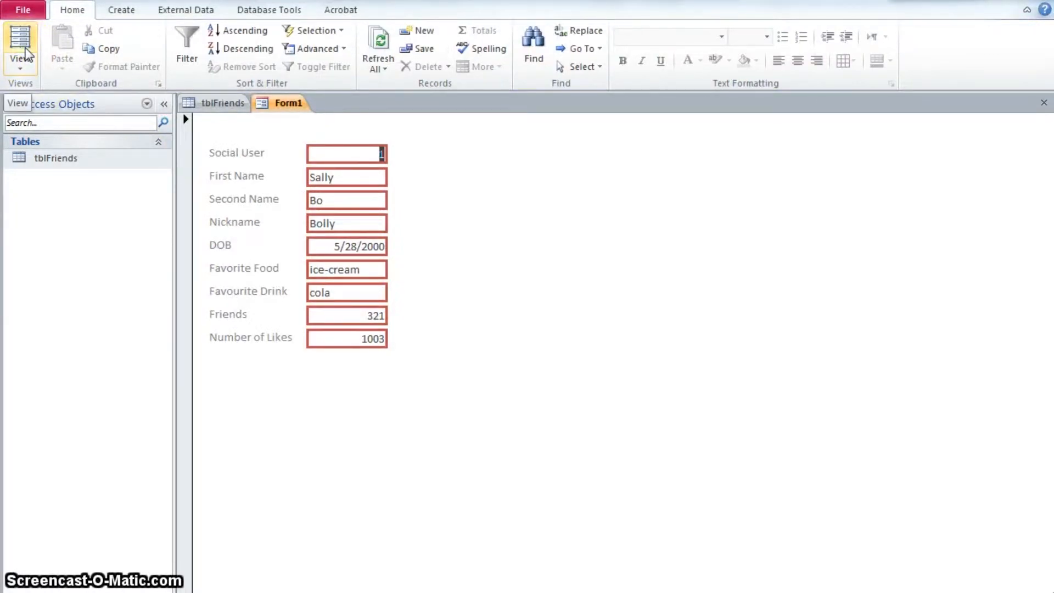
{"action": "left_click", "coordinate": [28, 71]}
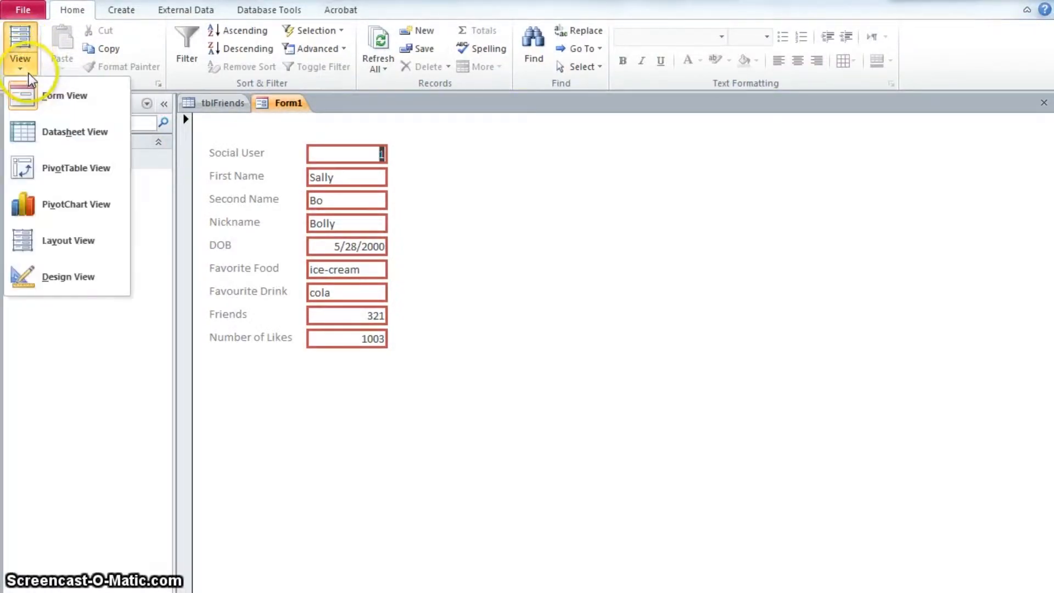
{"action": "left_click", "coordinate": [75, 277]}
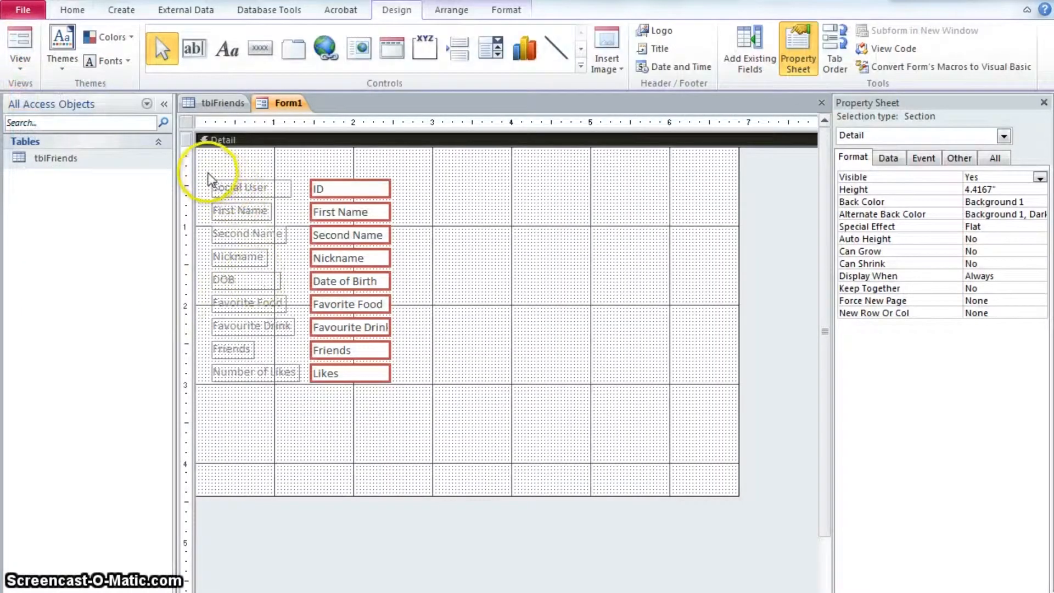
Format all field labels as italic and bold with the Text 2 dark blue font colour
{"action": "left_click_drag", "start_coordinate": [207, 176], "coordinate": [259, 412]}
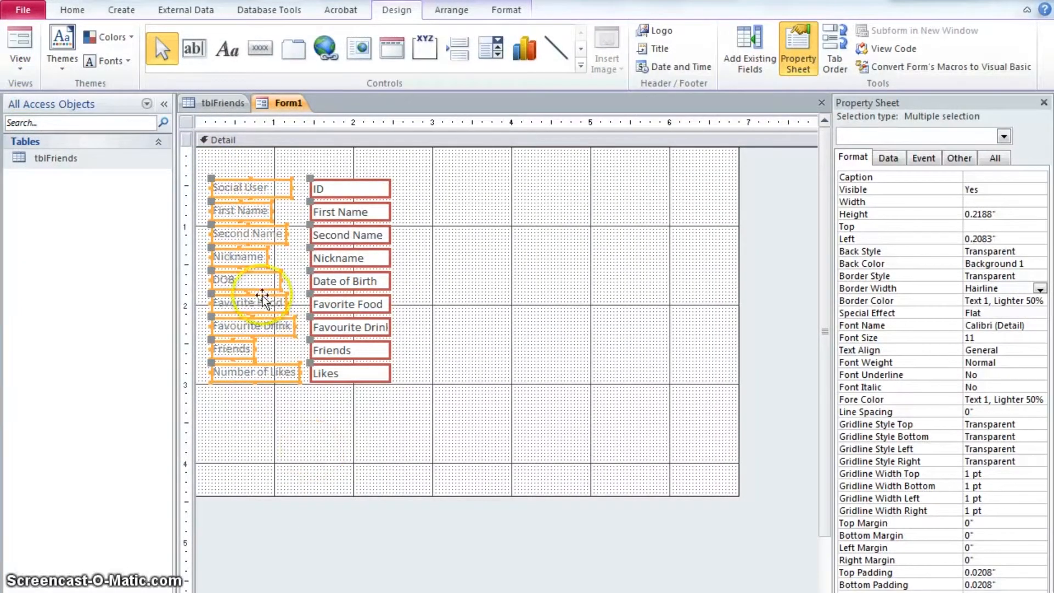
{"action": "left_click", "coordinate": [70, 12]}
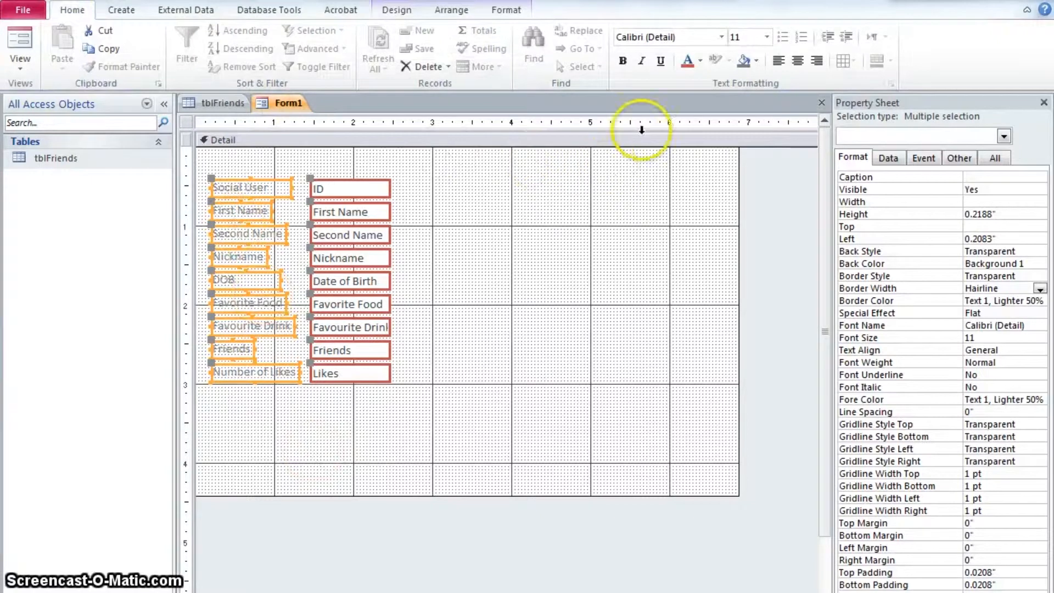
{"action": "left_click", "coordinate": [642, 61]}
{"action": "left_click", "coordinate": [700, 61]}
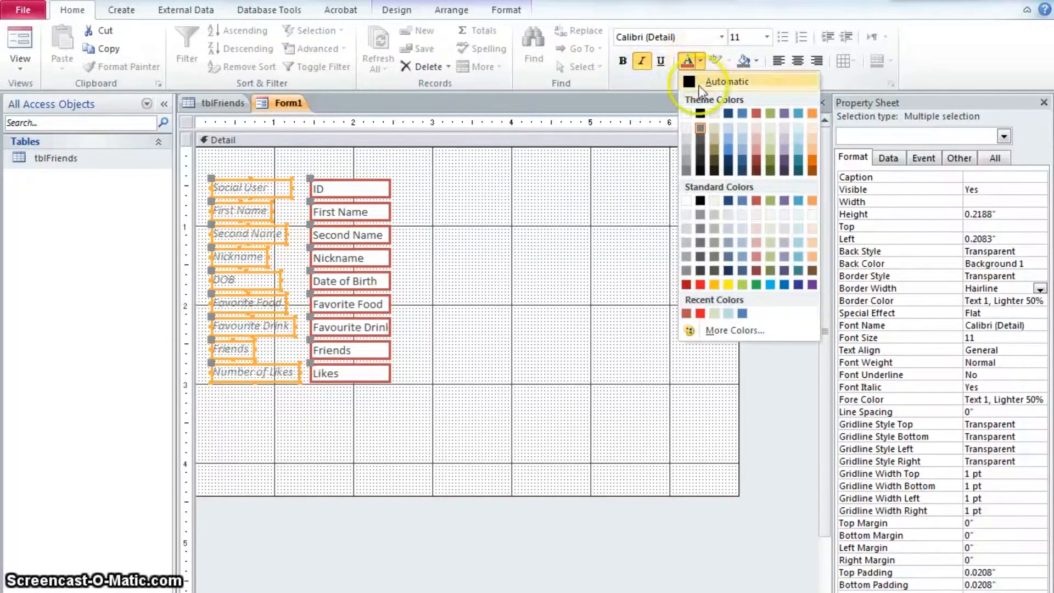
{"action": "left_click", "coordinate": [729, 113]}
{"action": "left_click", "coordinate": [623, 62]}
Check the styled labels in Form view and return to Design view
{"action": "left_click", "coordinate": [17, 42]}
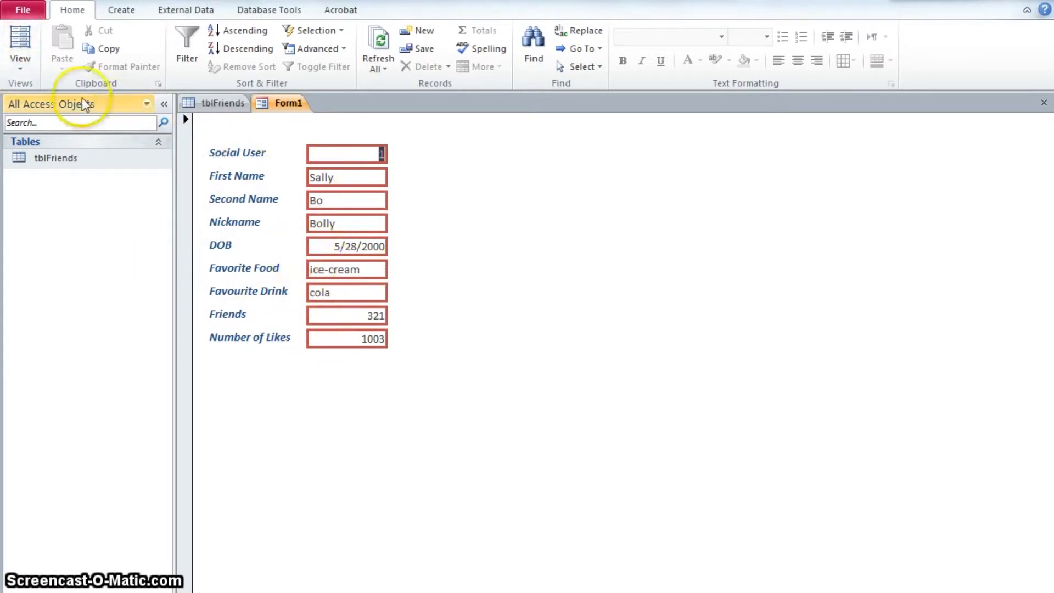
{"action": "left_click", "coordinate": [22, 68]}
{"action": "left_click", "coordinate": [61, 282]}
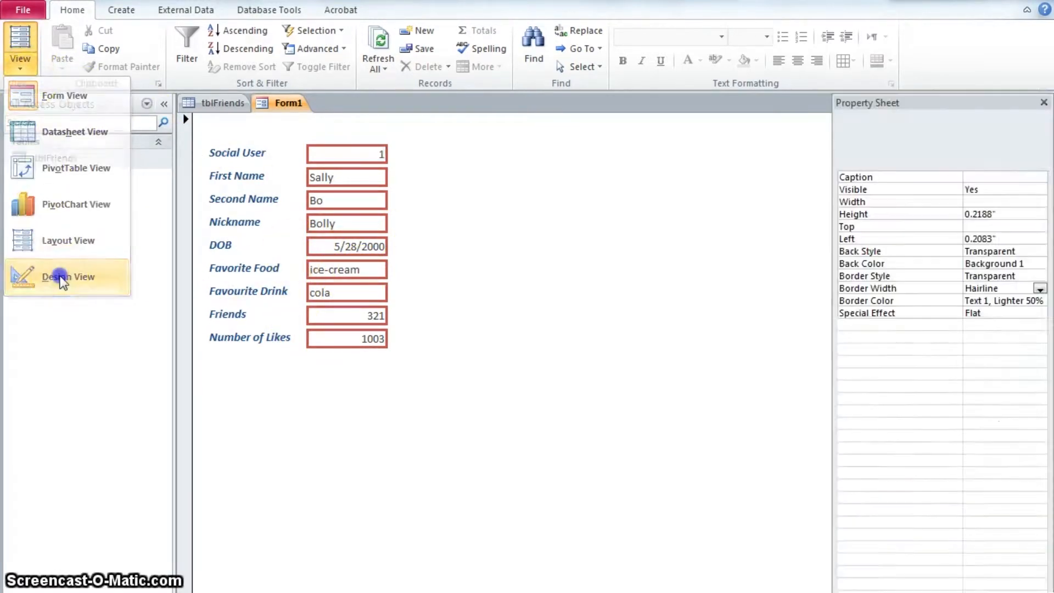
Rearrange the controls, placing the Social User label directly above the ID box at the form's top-left
{"action": "left_click_drag", "start_coordinate": [195, 275], "coordinate": [413, 398]}
{"action": "left_click_drag", "start_coordinate": [361, 273], "coordinate": [438, 389]}
{"action": "left_click_drag", "start_coordinate": [417, 293], "coordinate": [211, 201]}
{"action": "left_click_drag", "start_coordinate": [338, 203], "coordinate": [533, 285]}
{"action": "left_click", "coordinate": [235, 188]}
{"action": "left_click_drag", "start_coordinate": [214, 176], "coordinate": [264, 199]}
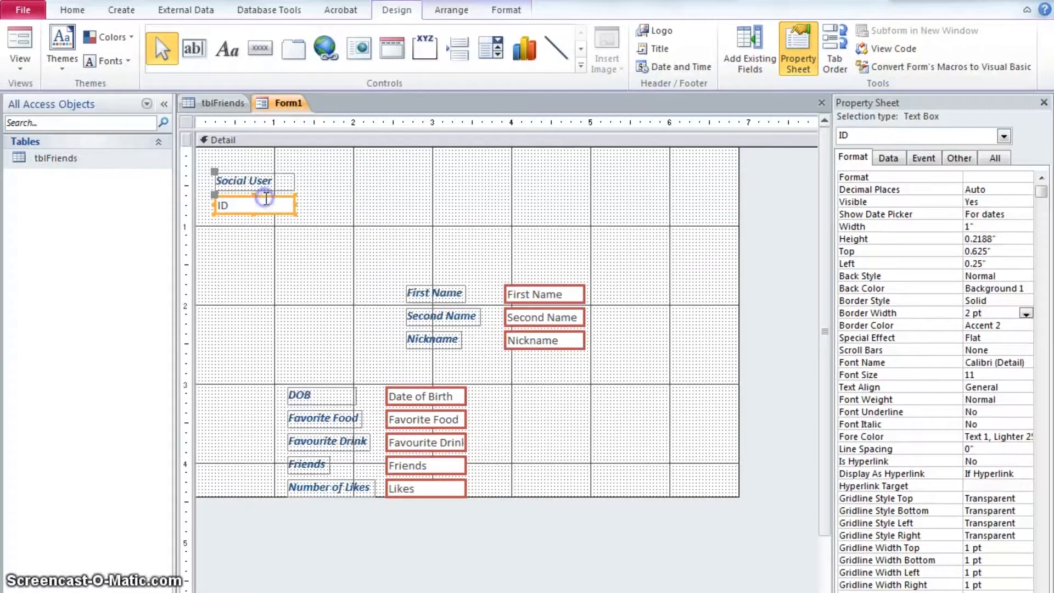
Stack the First Name and Second Name labels above their boxes and place both pairs beside ID in a row
{"action": "left_click", "coordinate": [529, 299]}
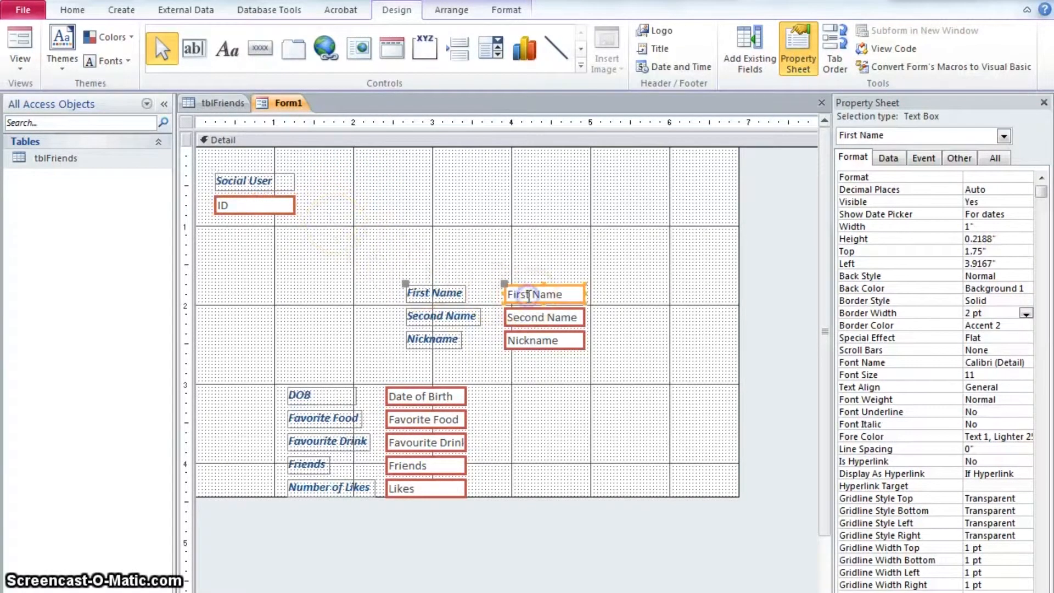
{"action": "left_click_drag", "start_coordinate": [405, 282], "coordinate": [502, 259]}
{"action": "left_click_drag", "start_coordinate": [549, 285], "coordinate": [351, 196]}
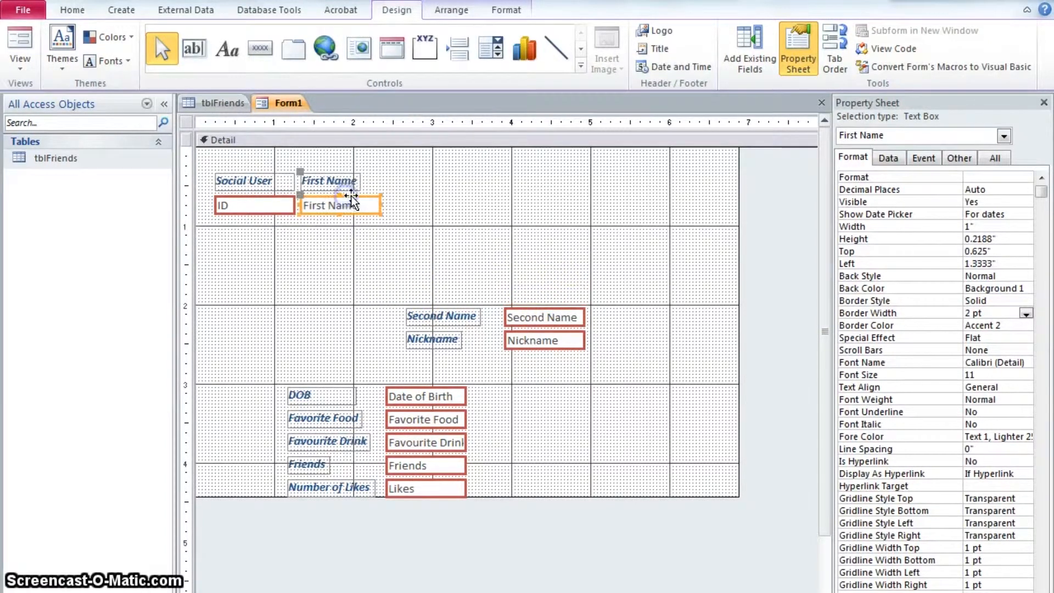
{"action": "left_click", "coordinate": [453, 317]}
{"action": "left_click_drag", "start_coordinate": [405, 305], "coordinate": [501, 280]}
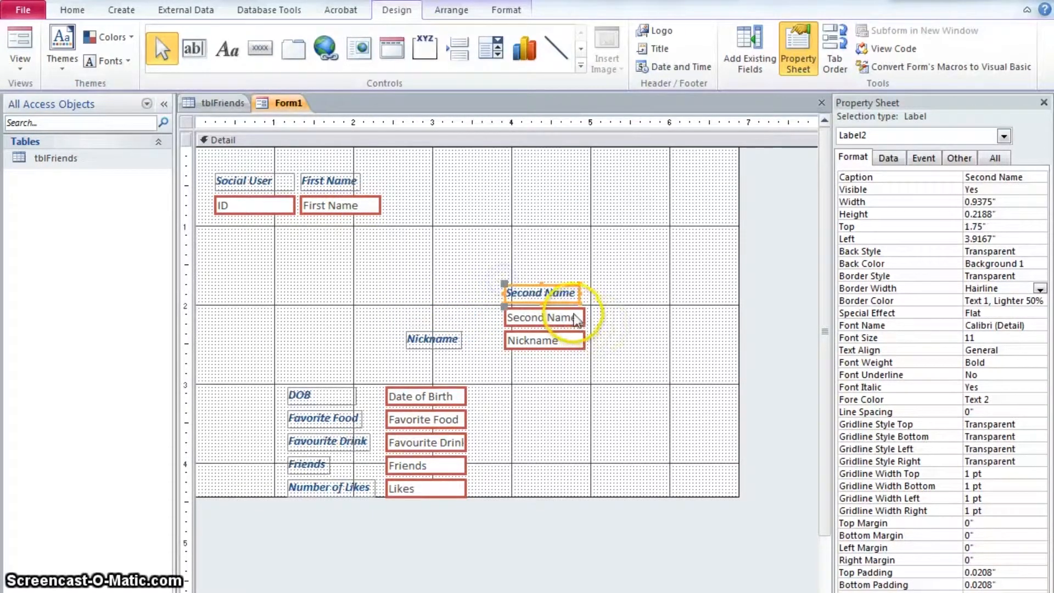
{"action": "left_click_drag", "start_coordinate": [571, 310], "coordinate": [451, 199]}
Stack the Nickname label above its box at the end of the top row, and move the remaining fields up beneath it
{"action": "left_click", "coordinate": [461, 254]}
{"action": "left_click", "coordinate": [432, 336]}
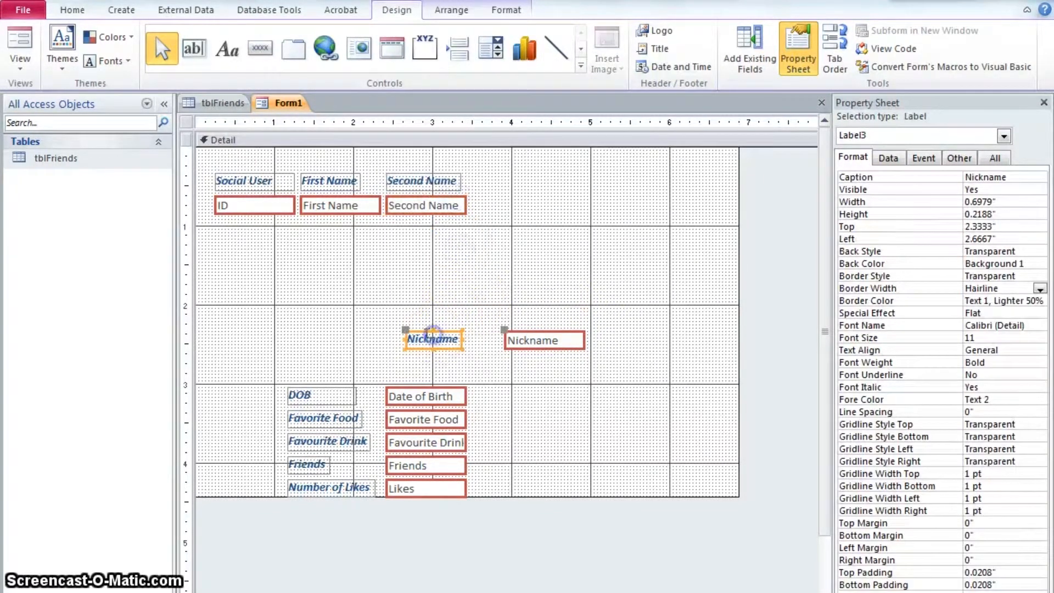
{"action": "left_click_drag", "start_coordinate": [408, 328], "coordinate": [504, 299]}
{"action": "left_click_drag", "start_coordinate": [561, 336], "coordinate": [533, 199]}
{"action": "left_click_drag", "start_coordinate": [283, 382], "coordinate": [428, 489]}
{"action": "left_click_drag", "start_coordinate": [443, 391], "coordinate": [369, 249]}
Align the top row of labels and boxes along their bottom edges
{"action": "left_click", "coordinate": [21, 44]}
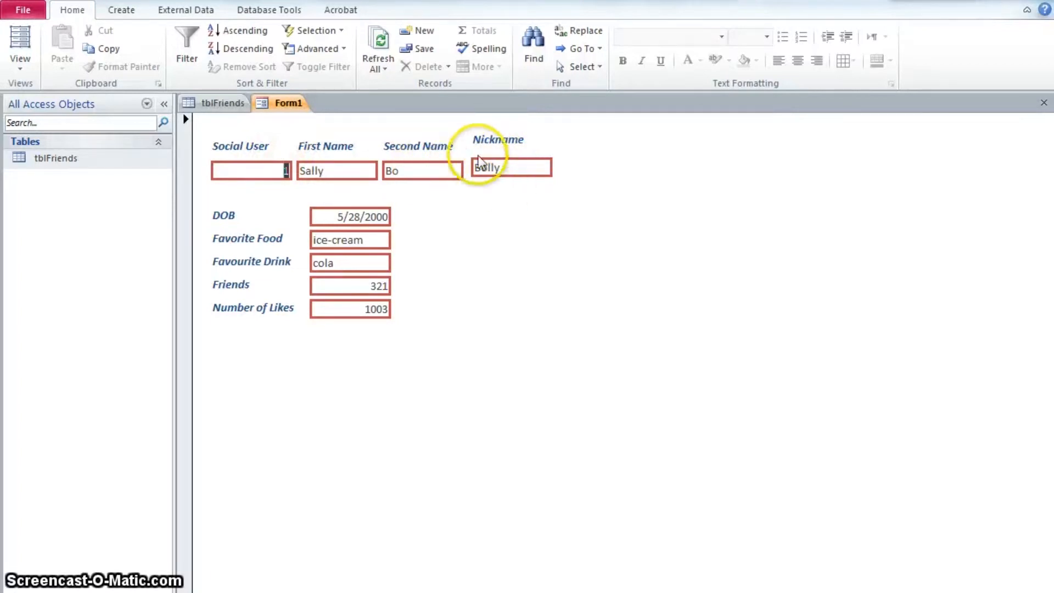
{"action": "left_click", "coordinate": [22, 67]}
{"action": "left_click_drag", "start_coordinate": [643, 223], "coordinate": [270, 166]}
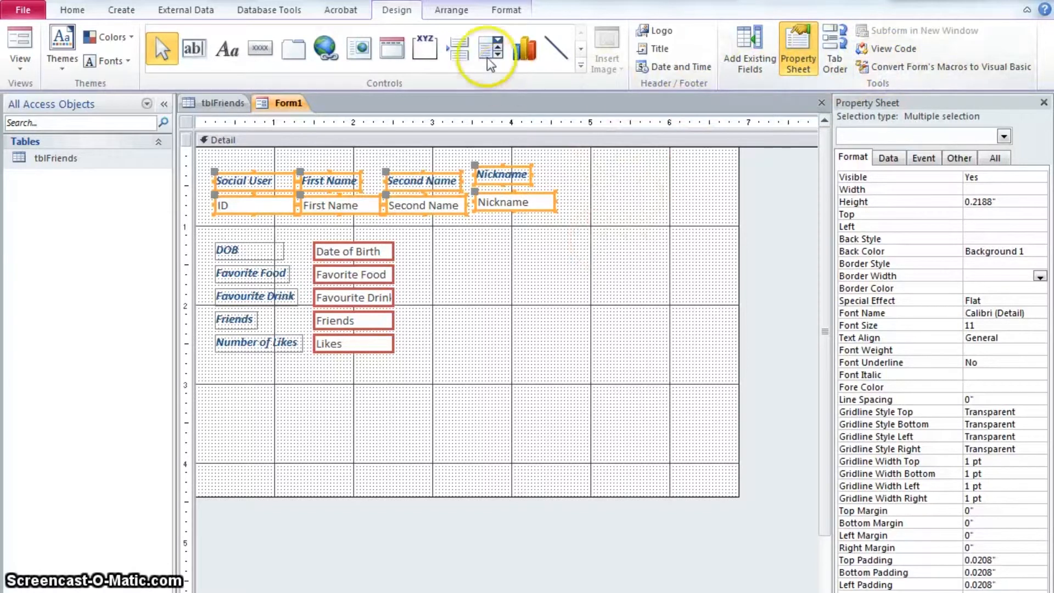
{"action": "left_click", "coordinate": [449, 12]}
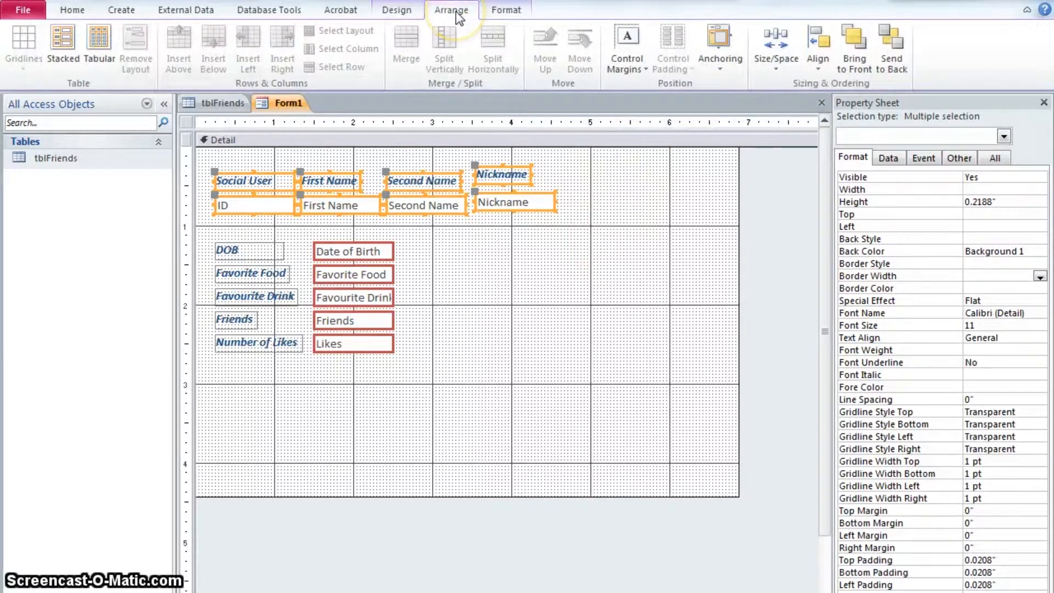
{"action": "left_click", "coordinate": [819, 70]}
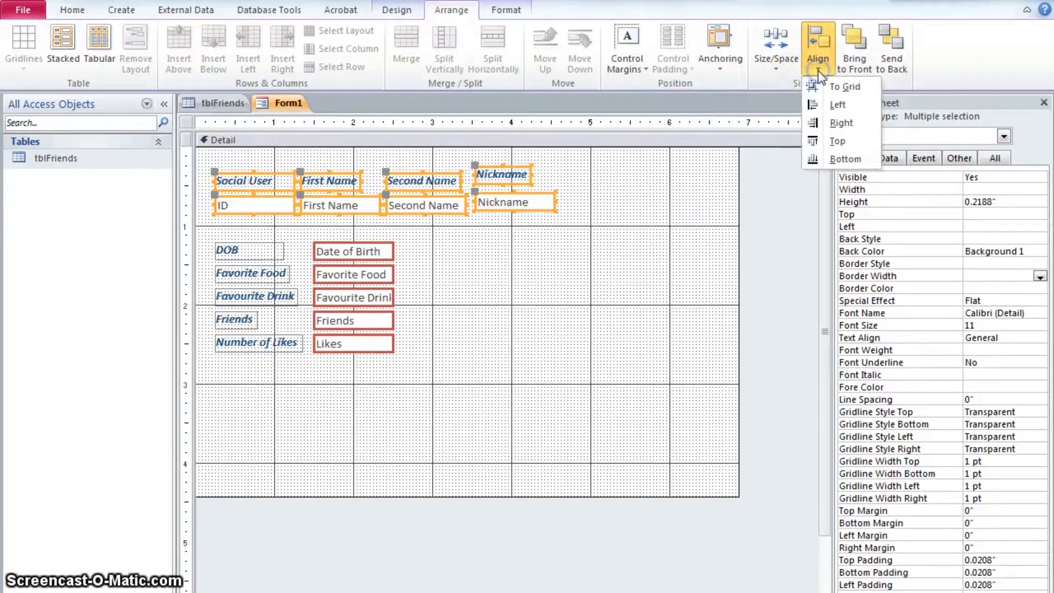
{"action": "left_click", "coordinate": [846, 157]}
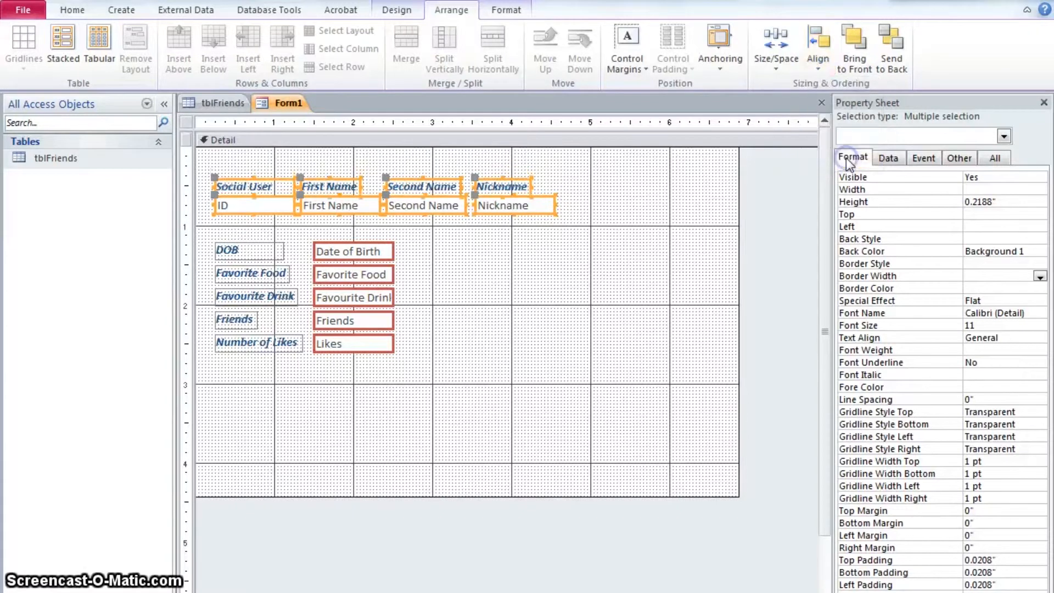
{"action": "left_click", "coordinate": [571, 264]}
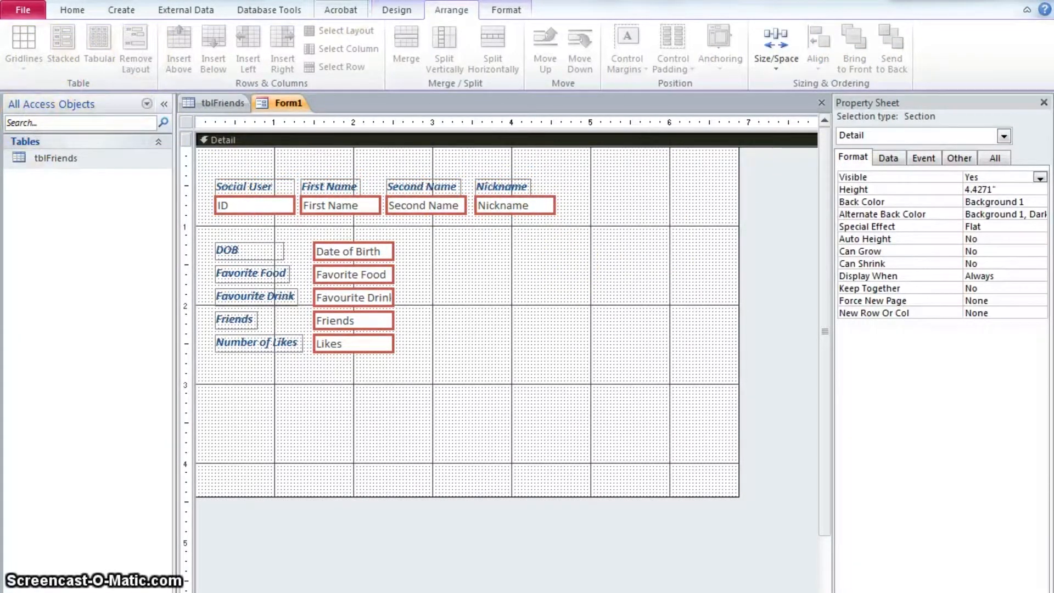
Preview the rearranged form in Form view and return to Design view
{"action": "left_click", "coordinate": [396, 10]}
{"action": "left_click", "coordinate": [22, 67]}
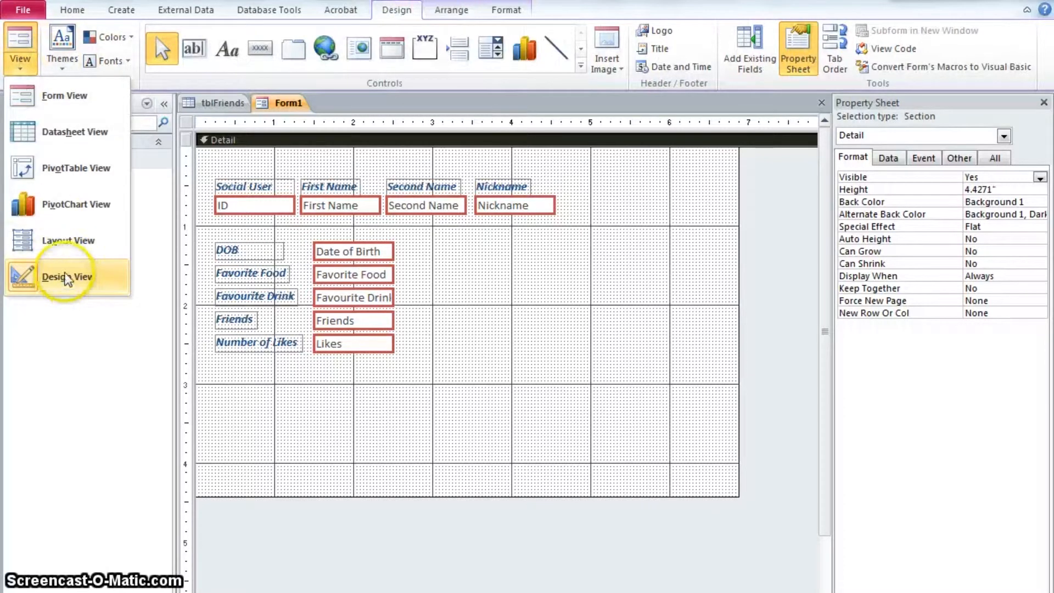
{"action": "left_click", "coordinate": [49, 96]}
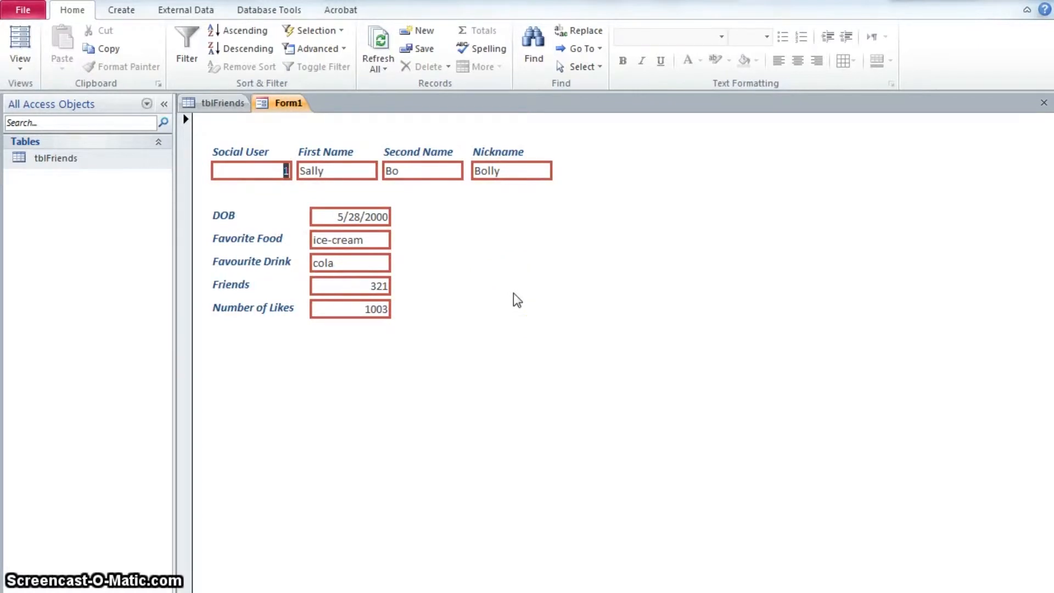
{"action": "left_click", "coordinate": [19, 65]}
{"action": "left_click", "coordinate": [66, 276]}
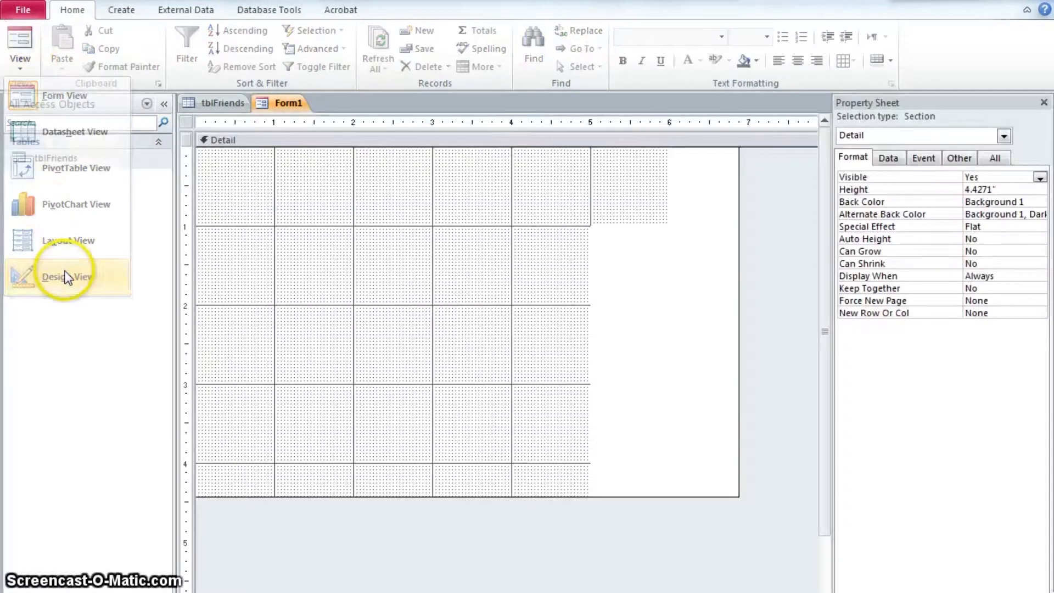
Shorten the Detail section to about 3.17 inches high
{"action": "left_click", "coordinate": [496, 399]}
{"action": "left_click_drag", "start_coordinate": [504, 496], "coordinate": [511, 396]}
{"action": "left_click", "coordinate": [525, 323]}
{"action": "left_click", "coordinate": [519, 368]}
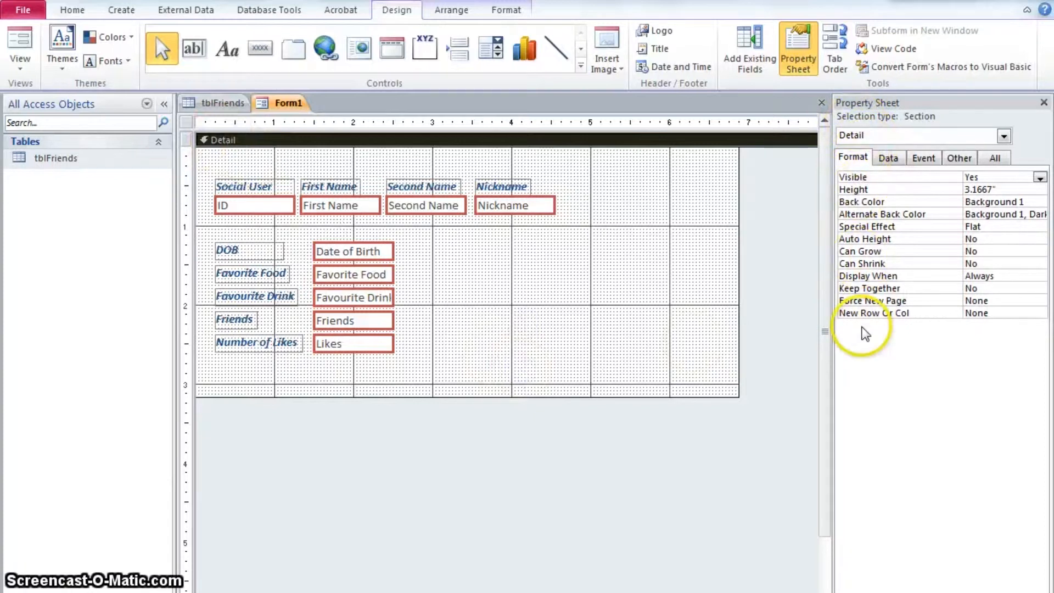
Set the Detail section's back colour to the Accent 3 green
{"action": "left_click", "coordinate": [1016, 202]}
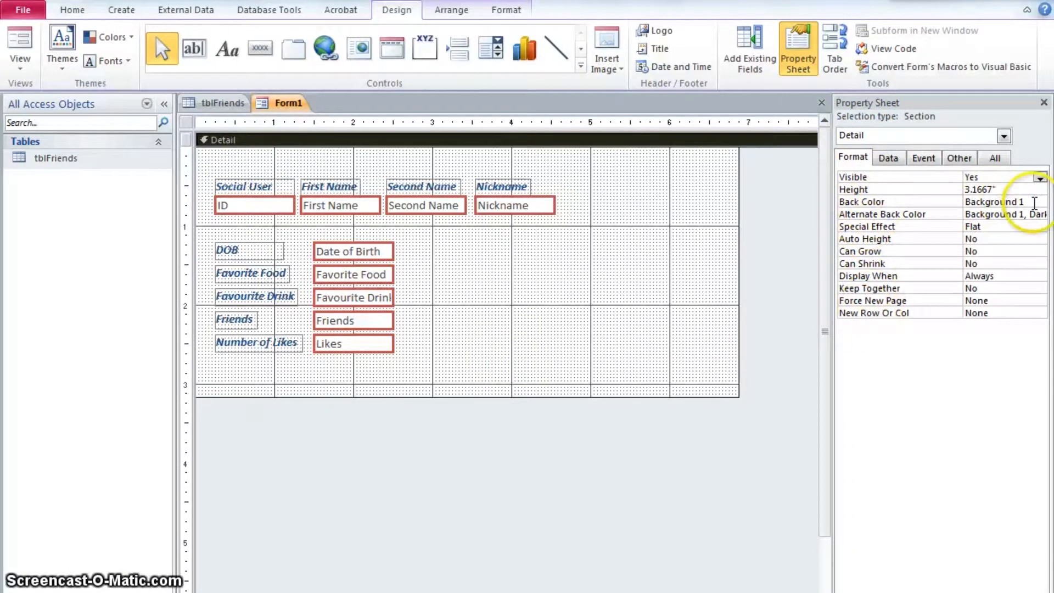
{"action": "left_click", "coordinate": [1026, 201]}
{"action": "left_click", "coordinate": [1040, 201]}
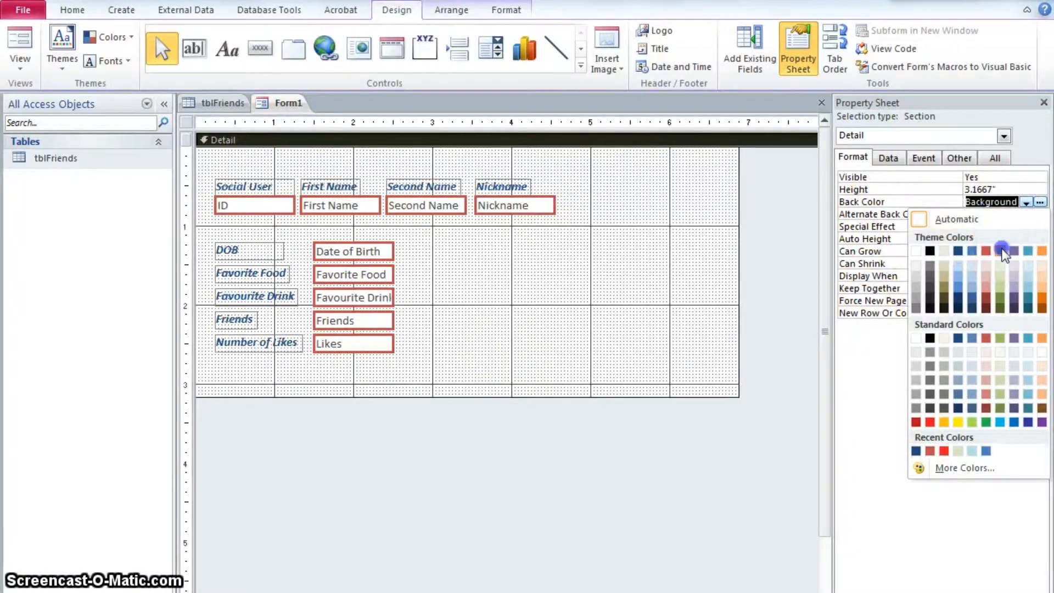
{"action": "left_click", "coordinate": [1002, 252]}
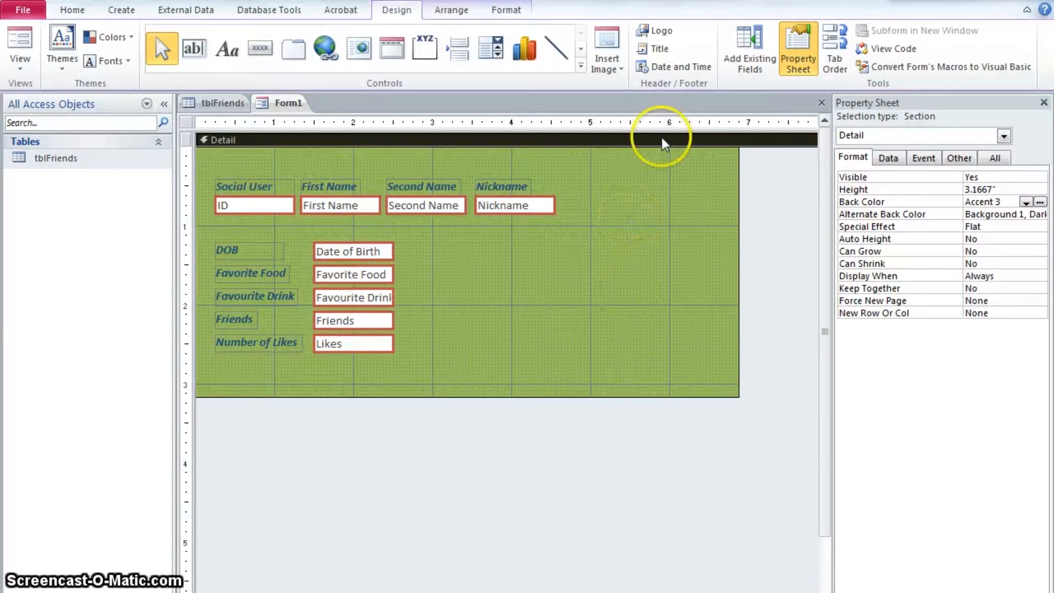
Add a form title in the header reading Social Network Users
{"action": "left_click", "coordinate": [665, 51]}
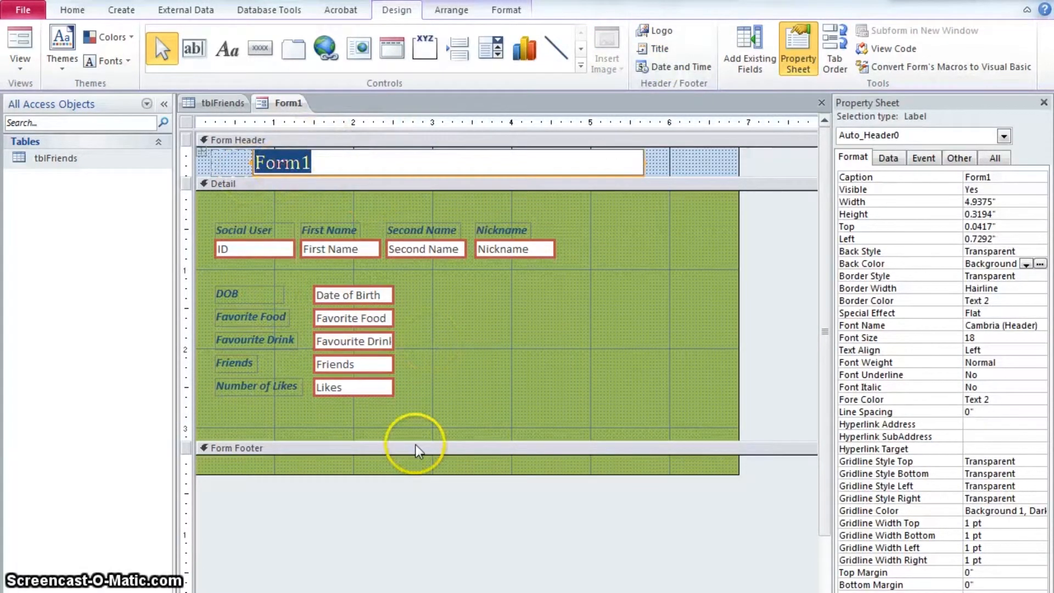
{"action": "type", "text": "So"}
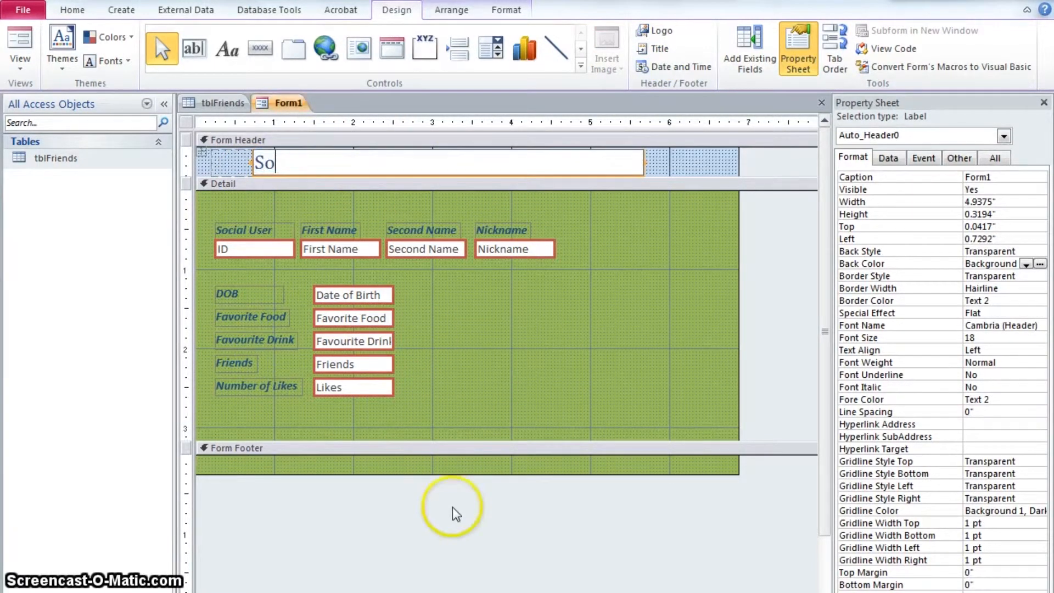
{"action": "type", "text": "cial Network Users"}
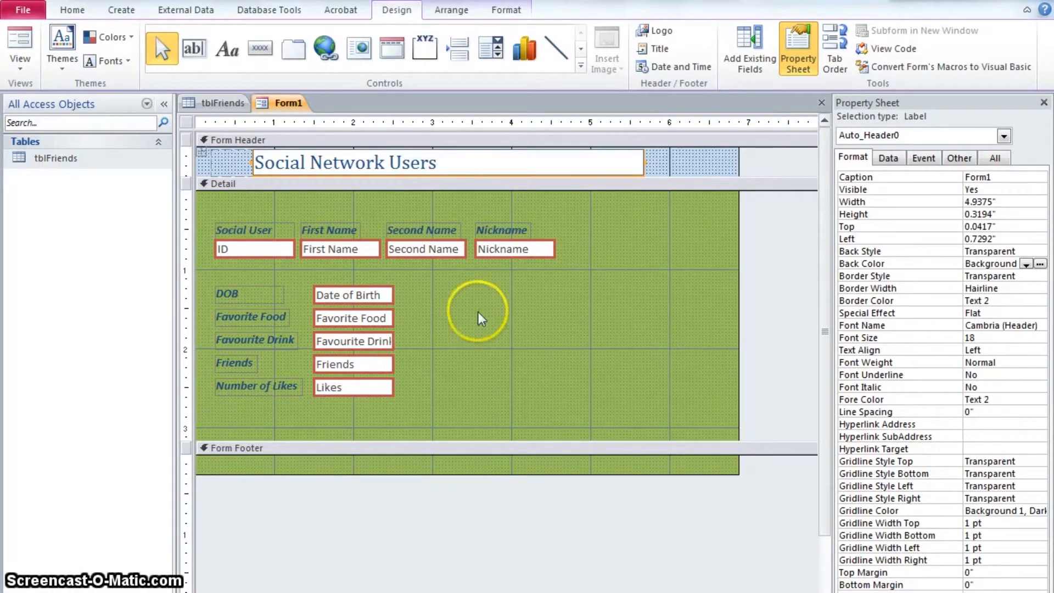
{"action": "left_click", "coordinate": [513, 301]}
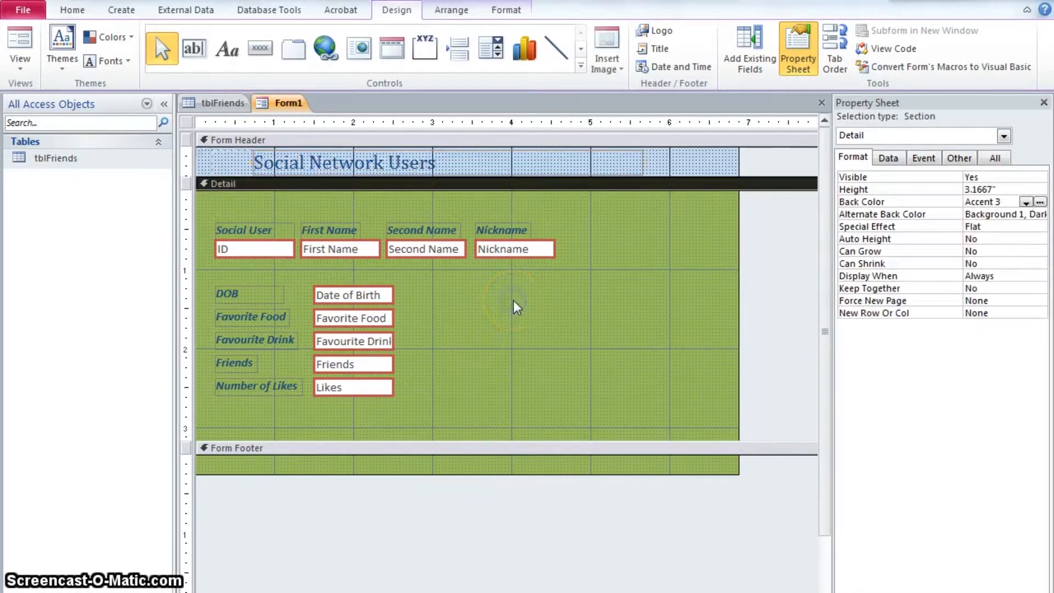
Set the form header's back colour to Accent 5, Lighter 40% and open the form in Form view
{"action": "left_click", "coordinate": [229, 164]}
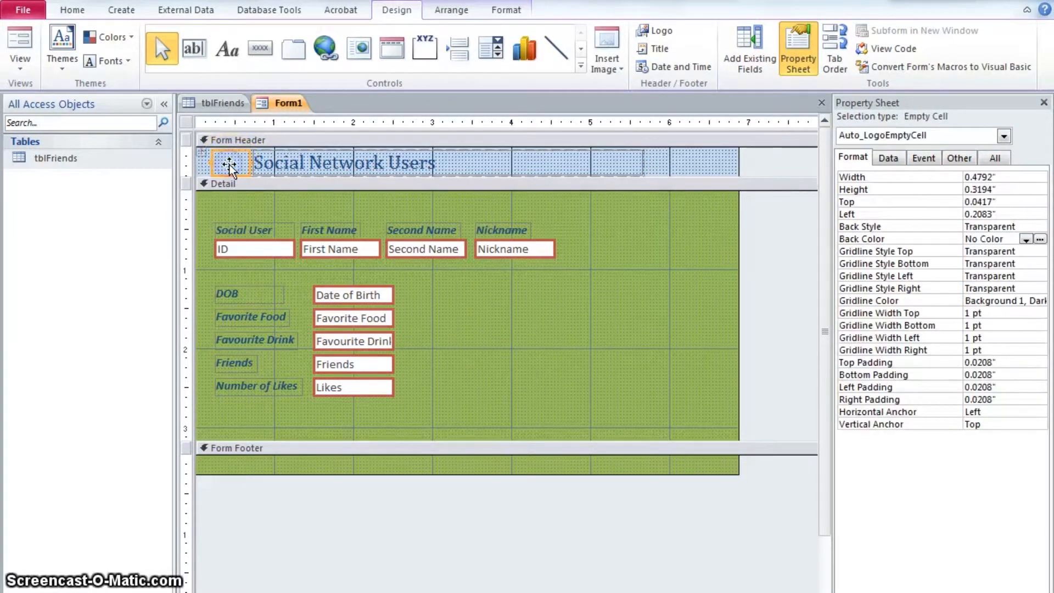
{"action": "left_click", "coordinate": [679, 164]}
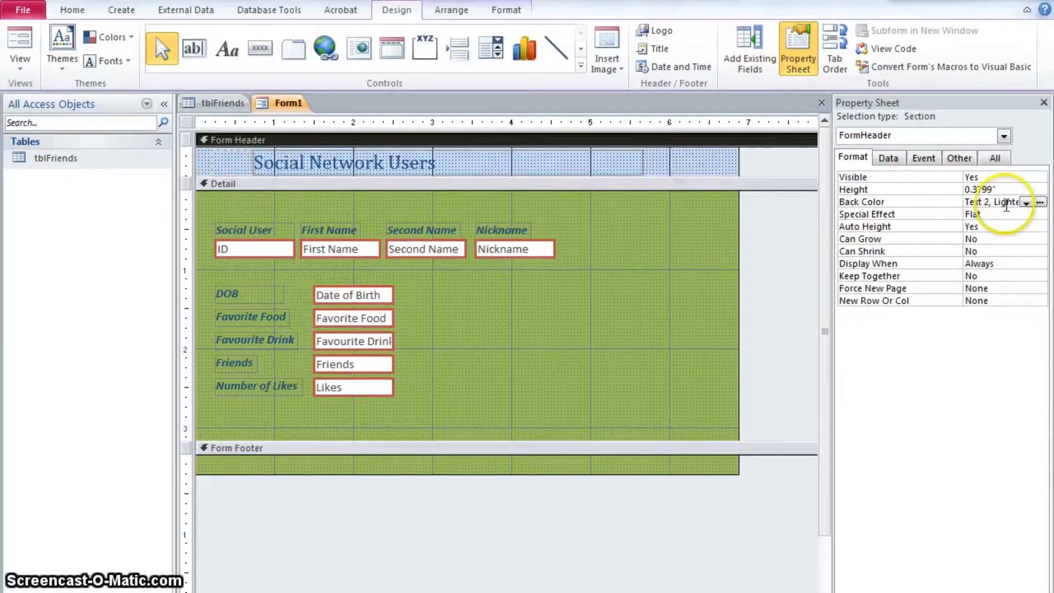
{"action": "left_click", "coordinate": [1027, 202]}
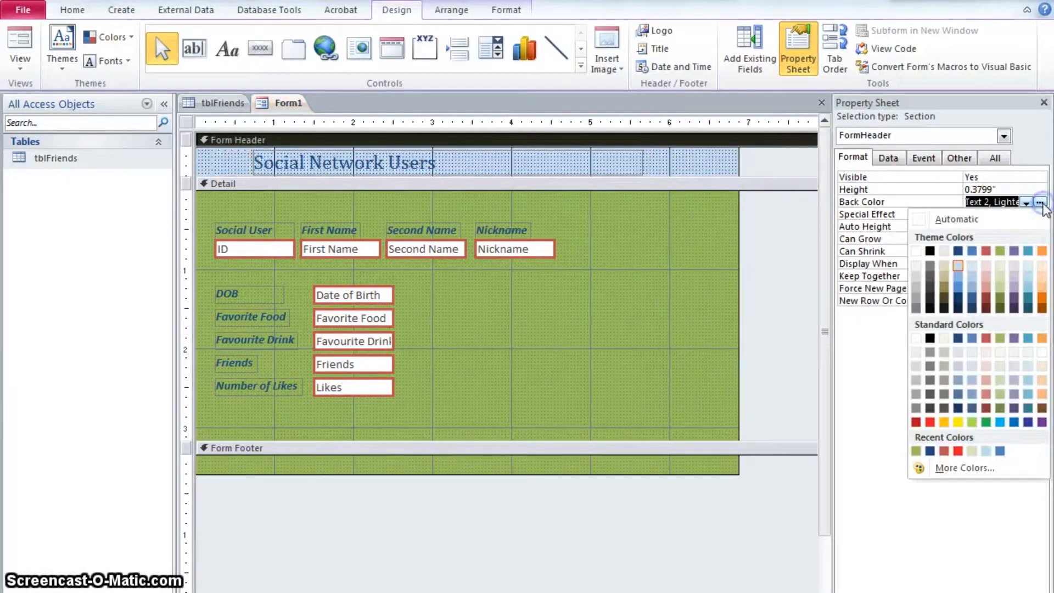
{"action": "left_click", "coordinate": [1028, 283]}
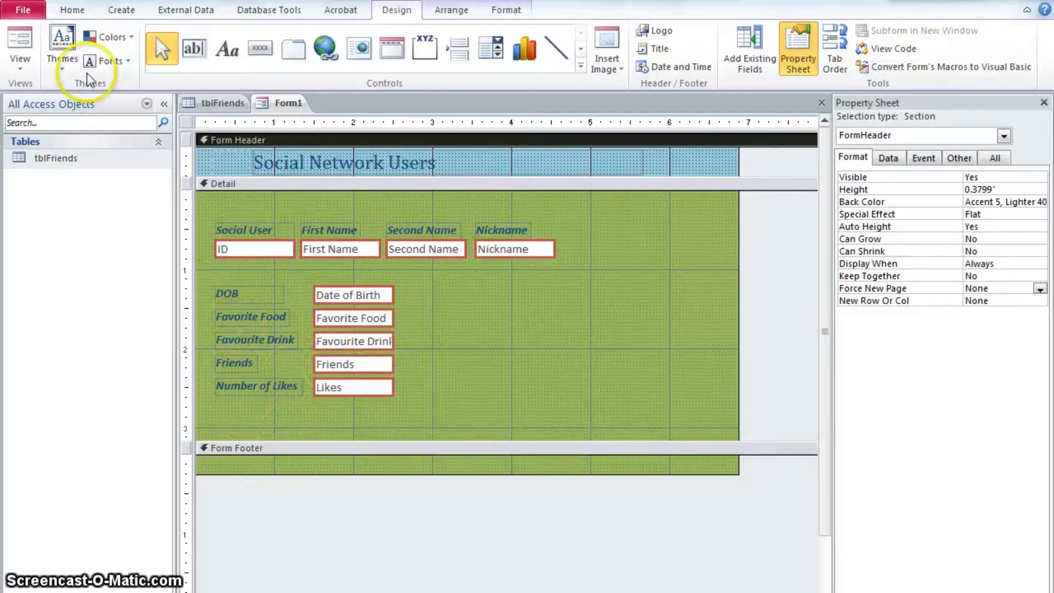
{"action": "left_click", "coordinate": [28, 57]}
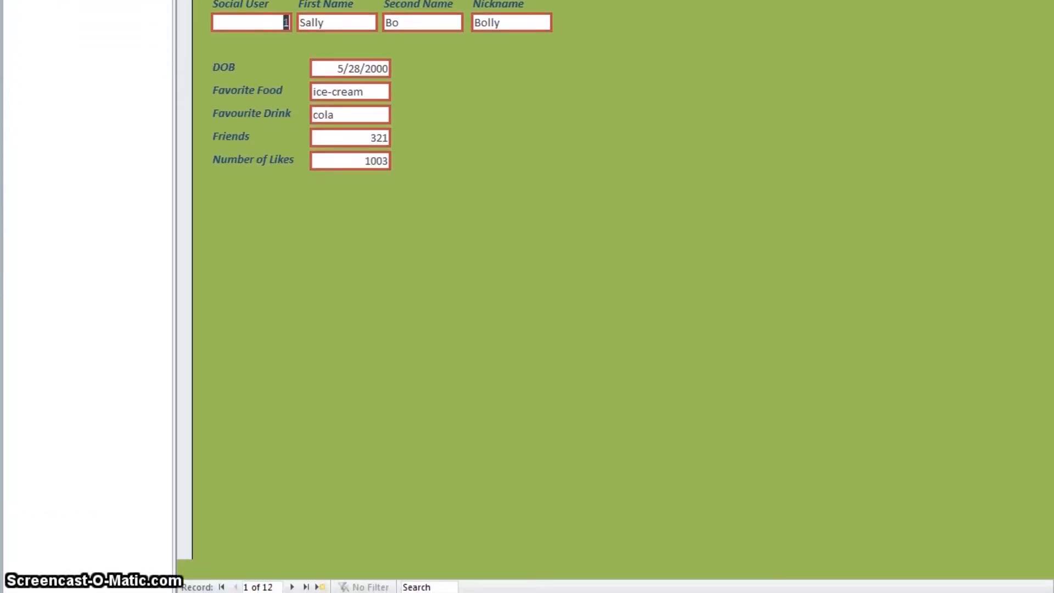
Step through the form's records one at a time in Form view
{"action": "left_click", "coordinate": [292, 587]}
{"action": "left_click", "coordinate": [292, 587]}
{"action": "left_click", "coordinate": [292, 587]}
{"action": "left_click", "coordinate": [292, 587]}
{"action": "left_click", "coordinate": [291, 587]}
{"action": "left_click", "coordinate": [291, 587]}
{"action": "left_click", "coordinate": [292, 587]}
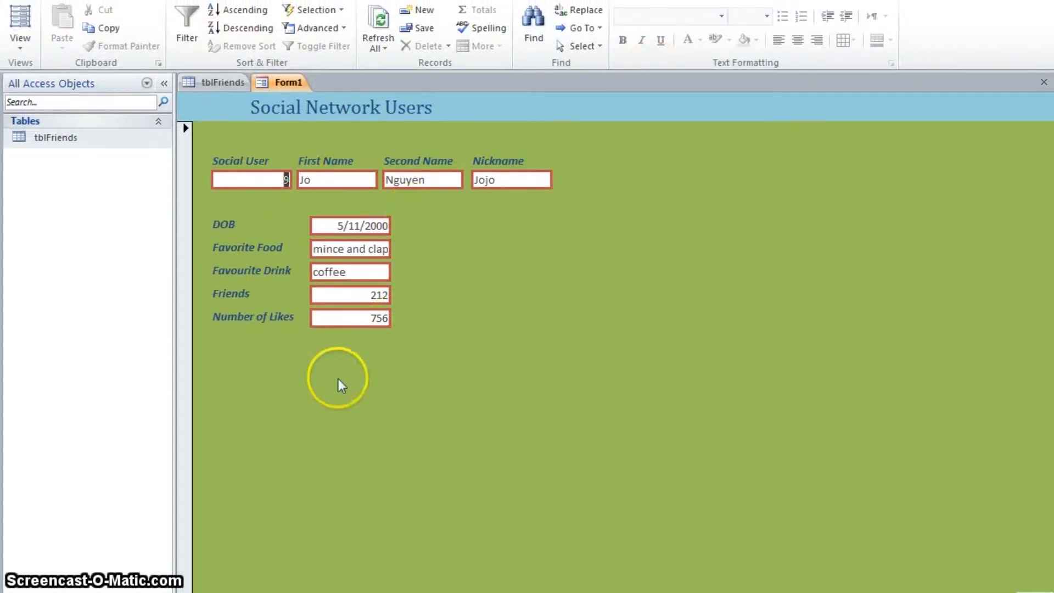
Switch to Design view, select the whole form and set its Default View to Continuous Forms
{"action": "left_click", "coordinate": [20, 49]}
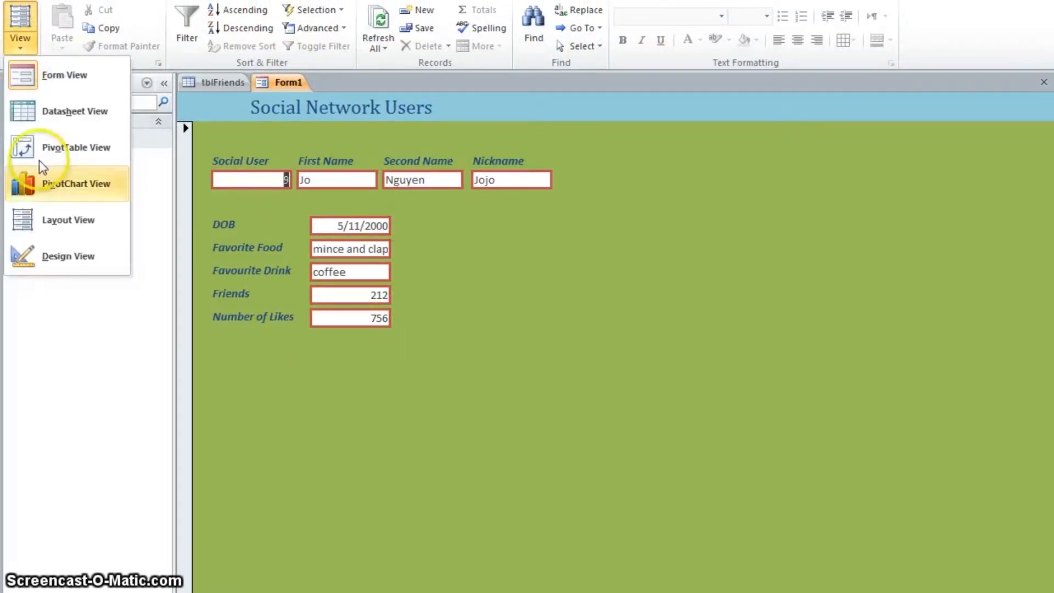
{"action": "left_click", "coordinate": [71, 256]}
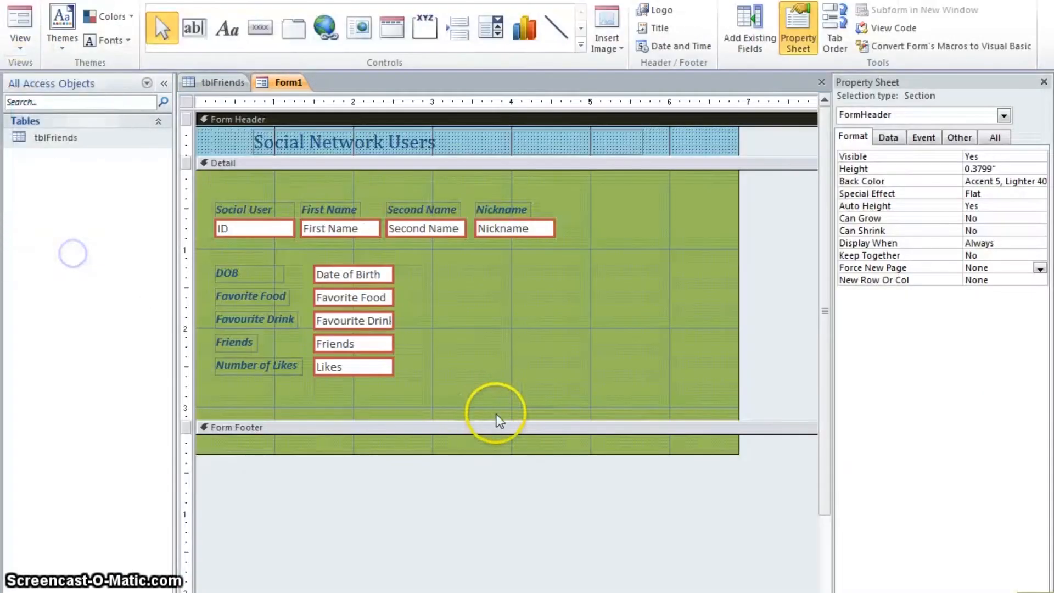
{"action": "left_click", "coordinate": [186, 103]}
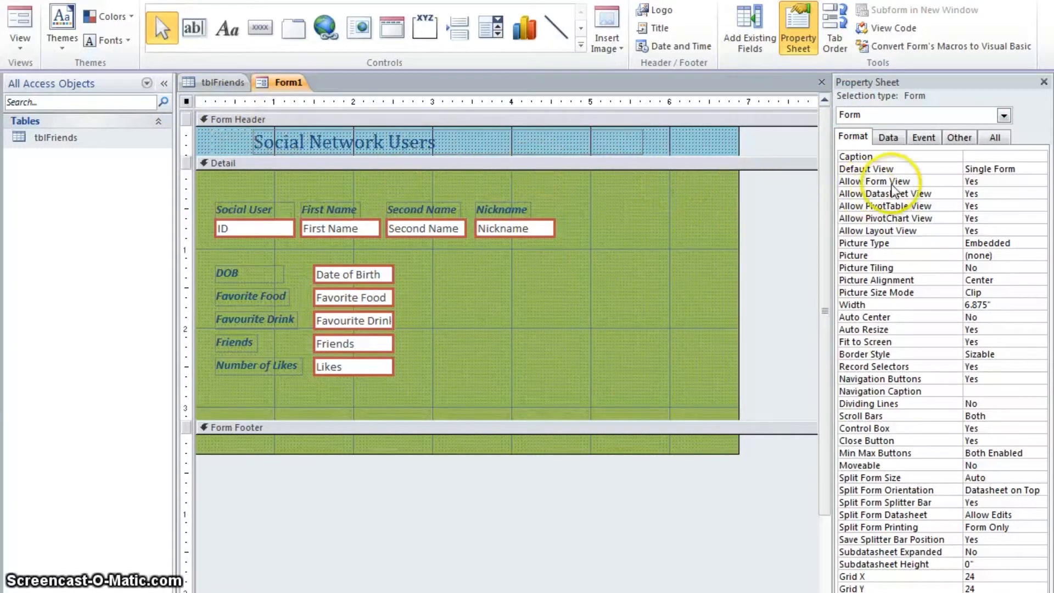
{"action": "left_click", "coordinate": [1015, 168]}
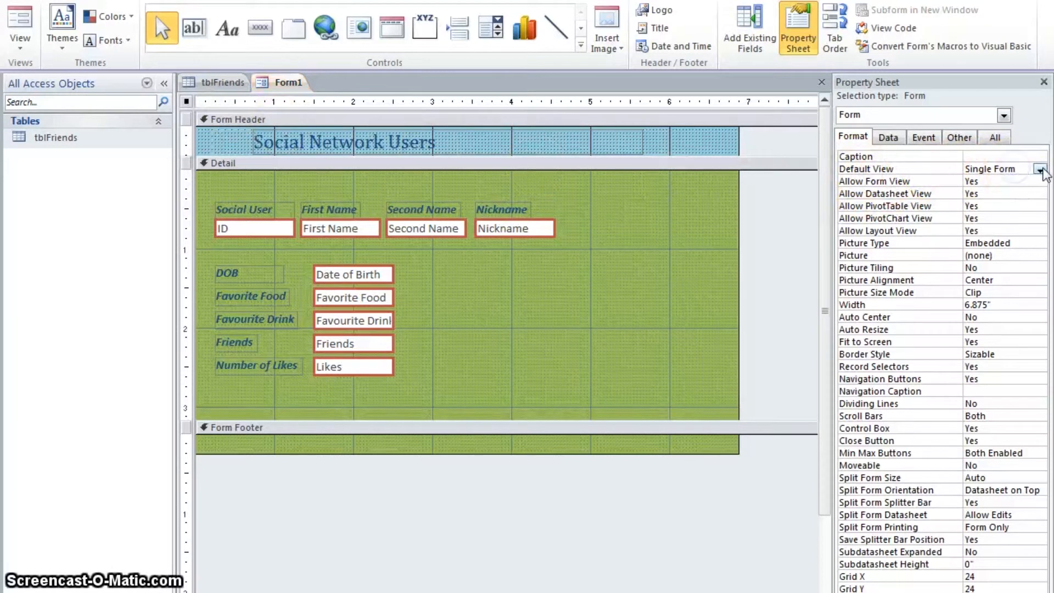
{"action": "left_click", "coordinate": [1041, 170]}
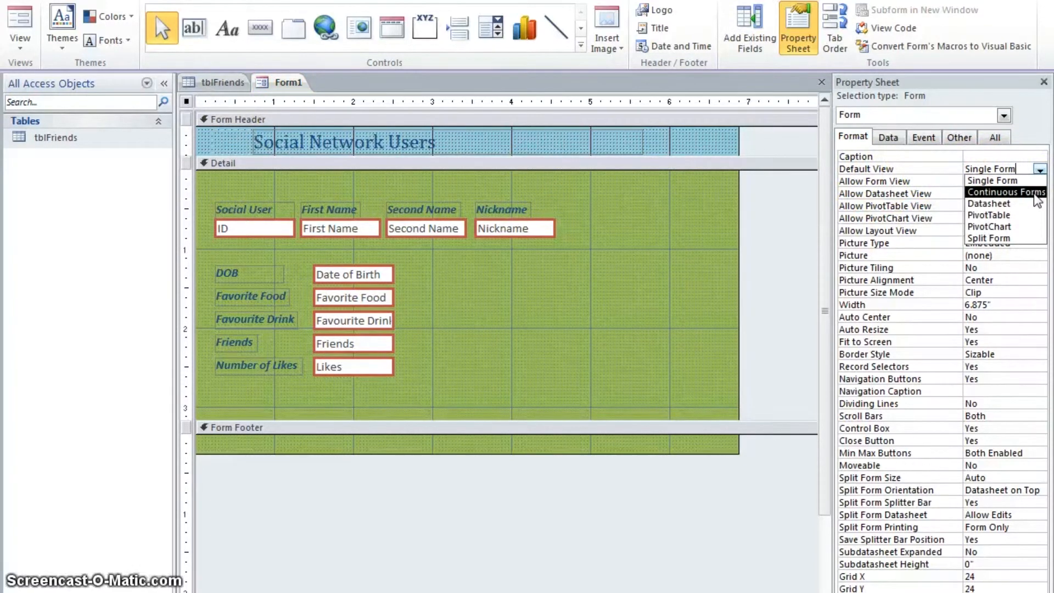
{"action": "left_click", "coordinate": [1038, 198]}
Shorten the Detail section slightly by raising the form footer, then open the form in Form view
{"action": "left_click_drag", "start_coordinate": [449, 419], "coordinate": [447, 389]}
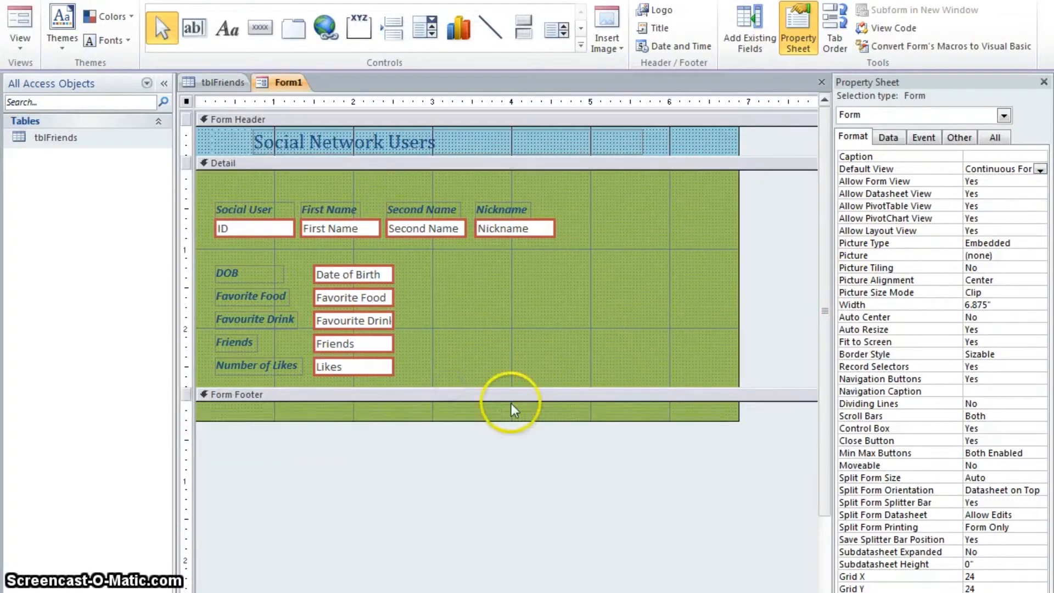
{"action": "left_click", "coordinate": [21, 22]}
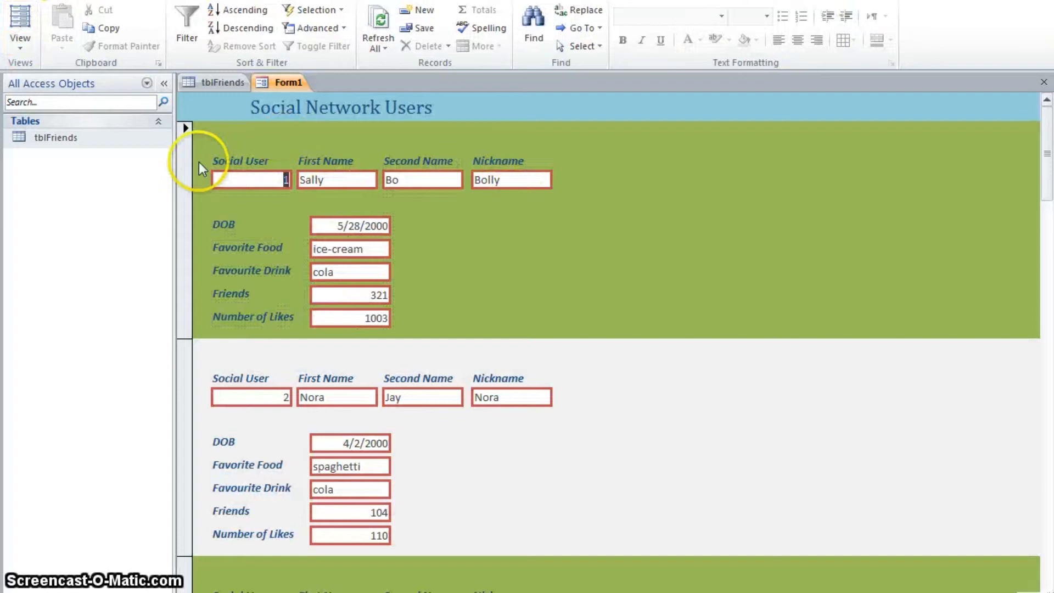
Scroll through the continuous list of records down to the new-record row and back to the top
{"action": "scroll", "coordinate": [286, 233], "scroll_direction": "down", "scroll_amount": 1}
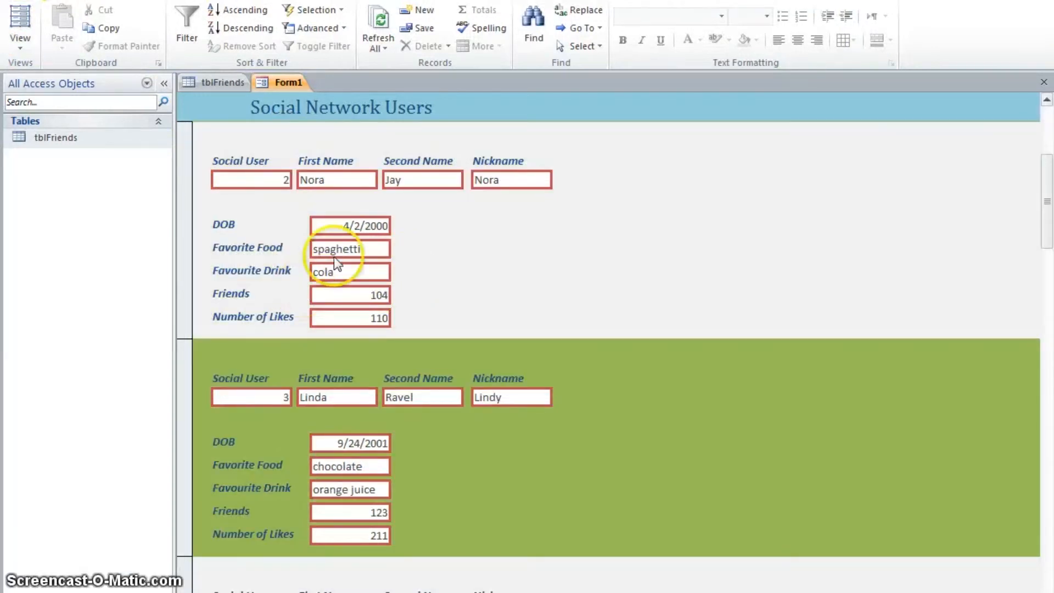
{"action": "scroll", "coordinate": [410, 297], "scroll_direction": "down", "scroll_amount": 1}
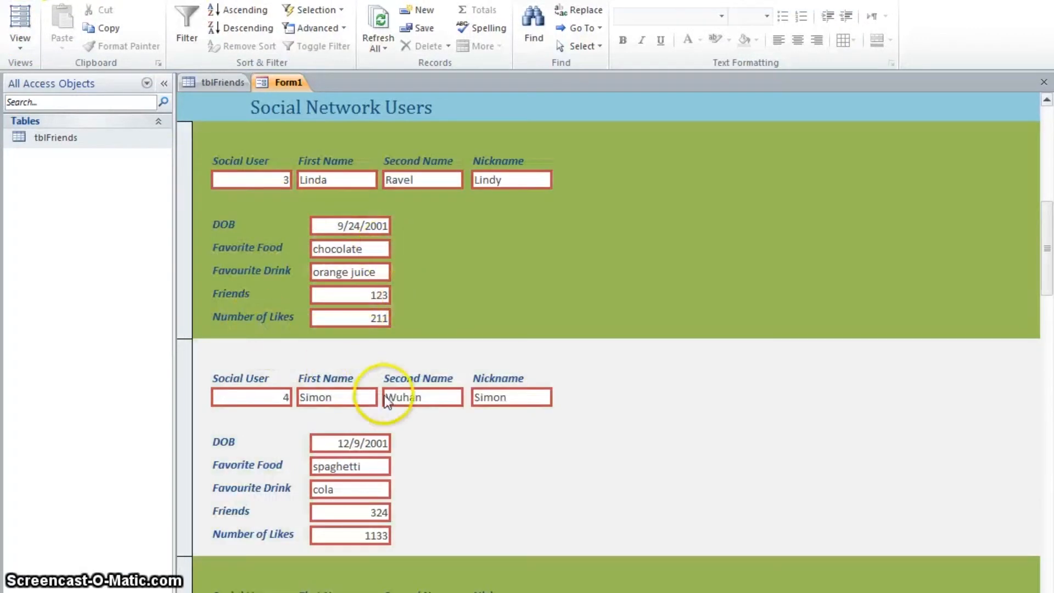
{"action": "scroll", "coordinate": [385, 448], "scroll_direction": "down", "scroll_amount": 1}
{"action": "scroll", "coordinate": [381, 545], "scroll_direction": "down", "scroll_amount": 5}
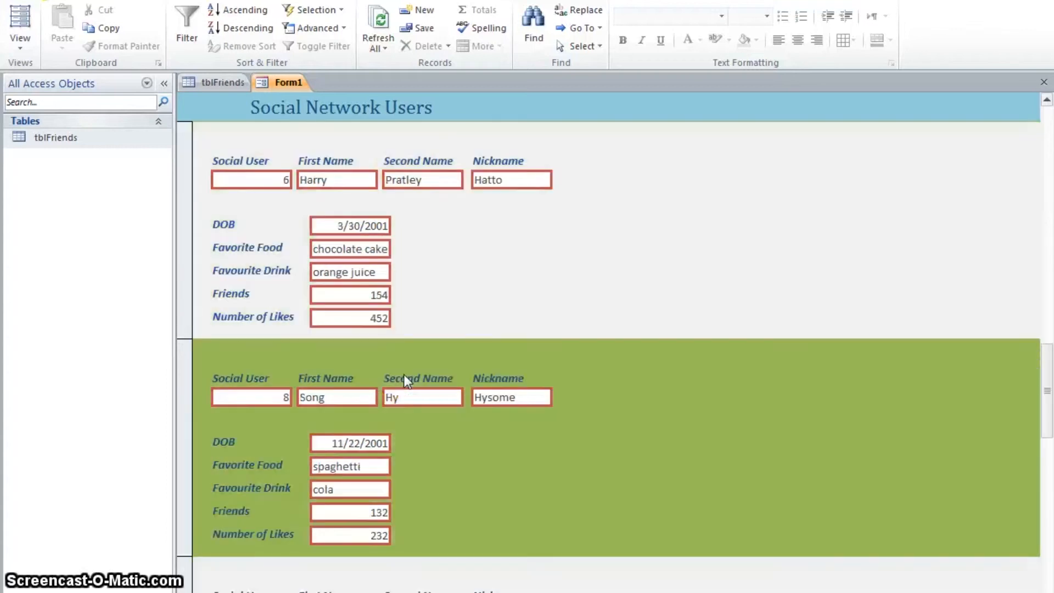
{"action": "scroll", "coordinate": [404, 374], "scroll_direction": "down", "scroll_amount": 6}
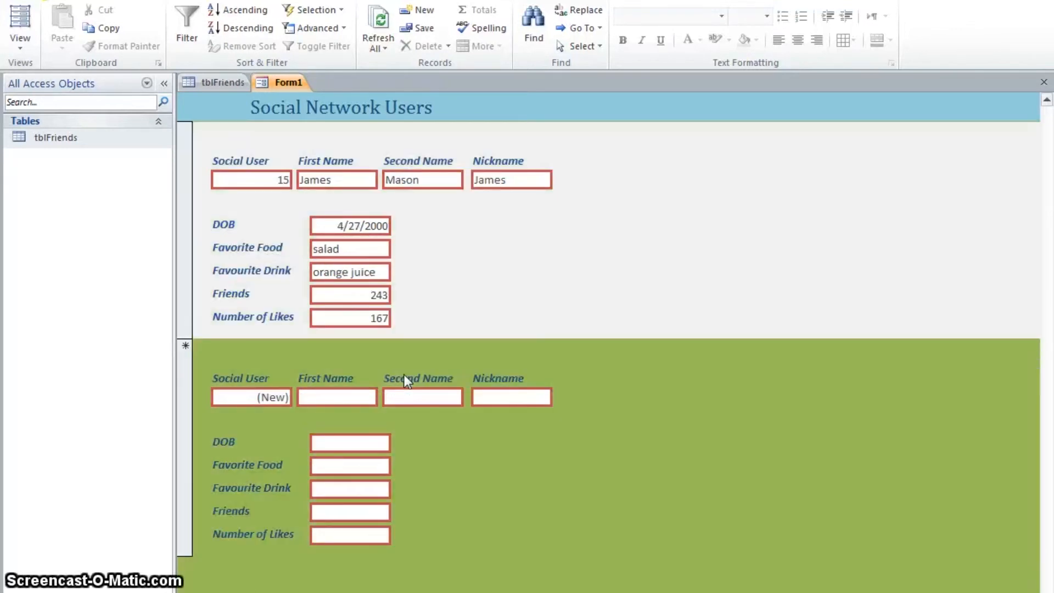
{"action": "scroll", "coordinate": [404, 374], "scroll_direction": "up", "scroll_amount": 14}
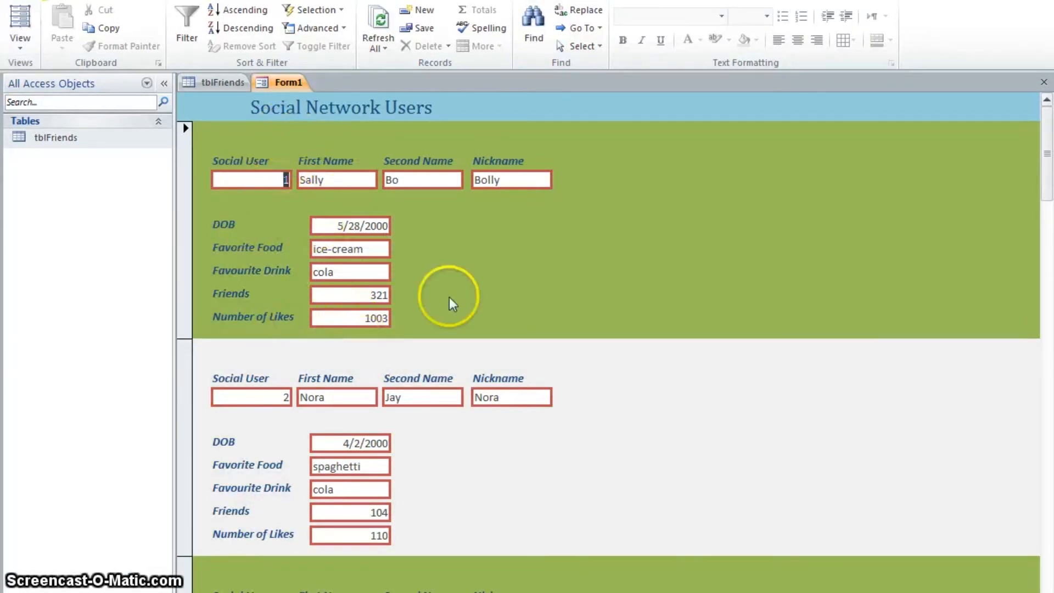
Compare the form with the tblFriends datasheet and return to the form
{"action": "left_click", "coordinate": [212, 86]}
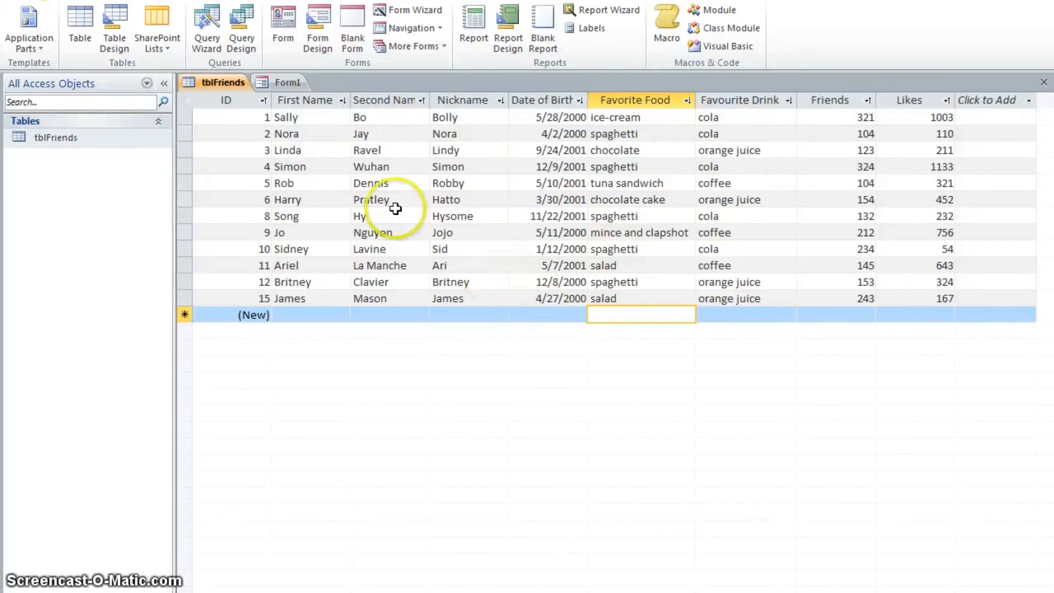
{"action": "left_click", "coordinate": [286, 83]}
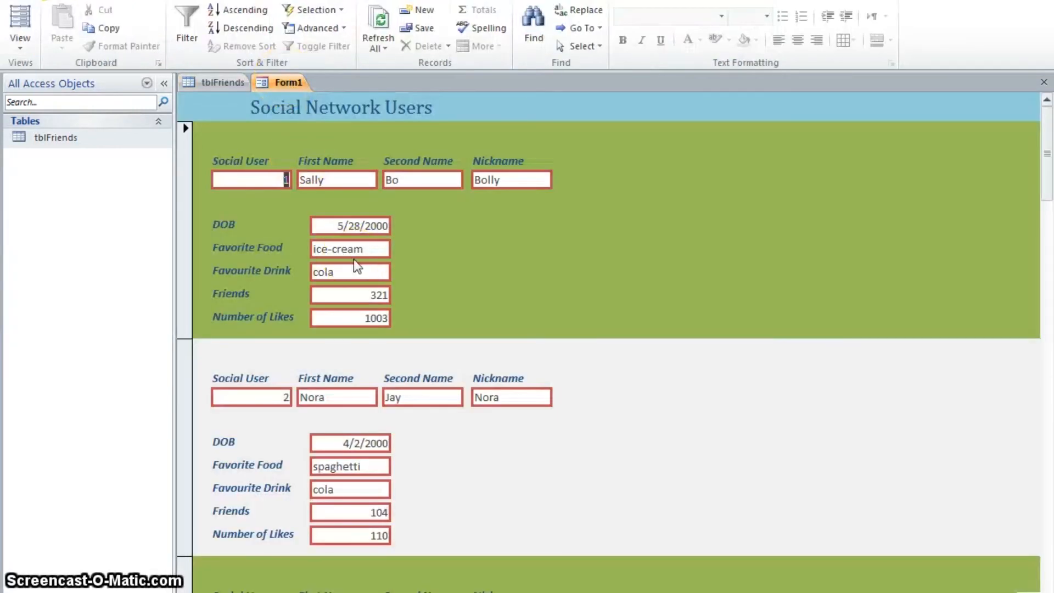
{"action": "left_click", "coordinate": [320, 317]}
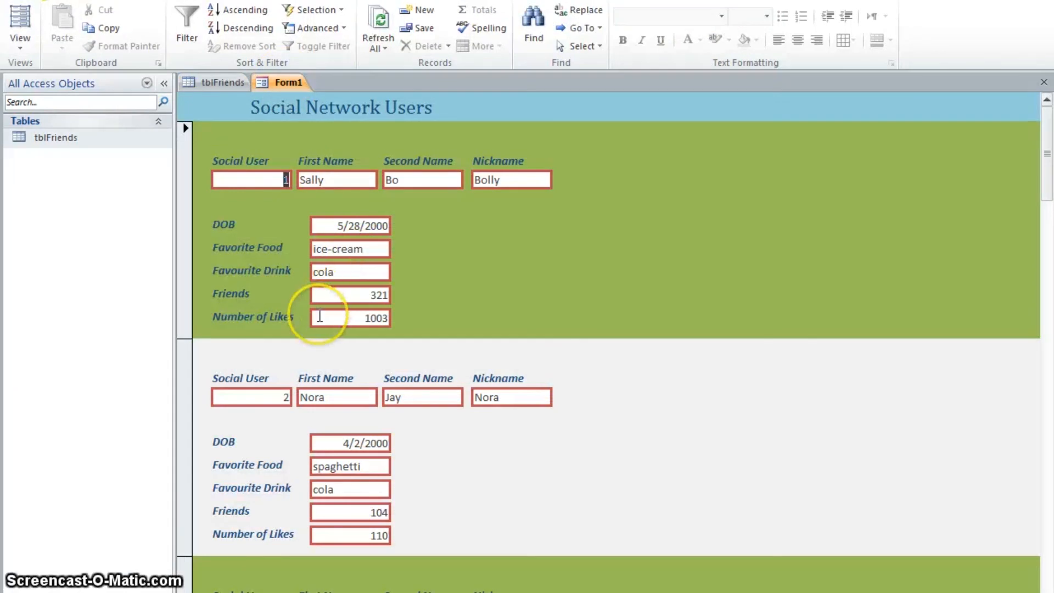